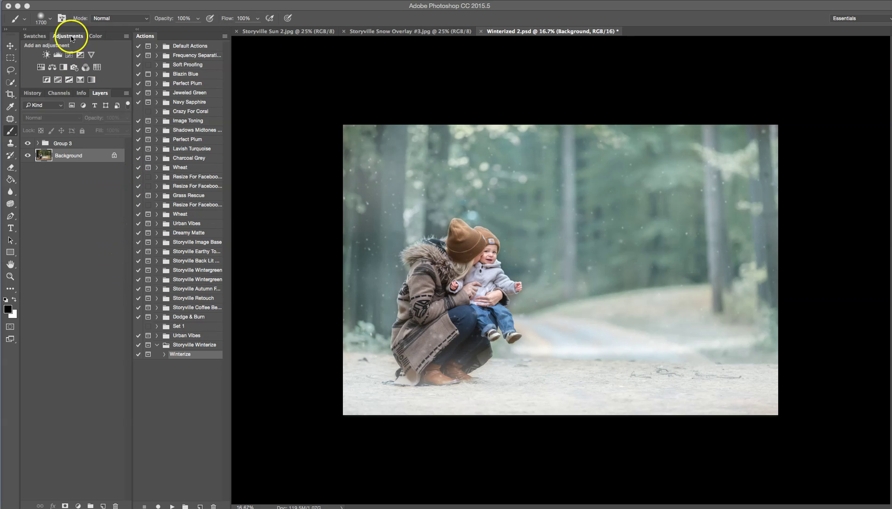
# - Toggle the visibility of Group 3 to compare the original photo with the winterized edit
pyautogui.click(28, 143)
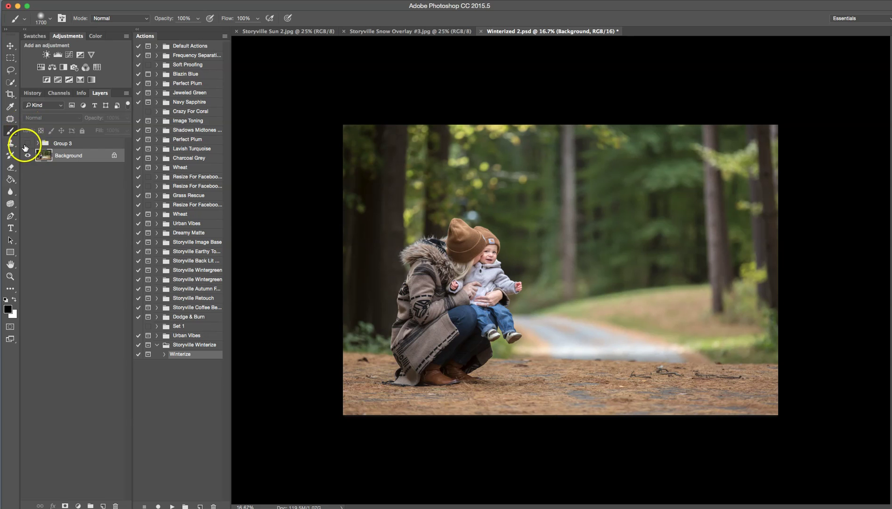
pyautogui.click(28, 143)
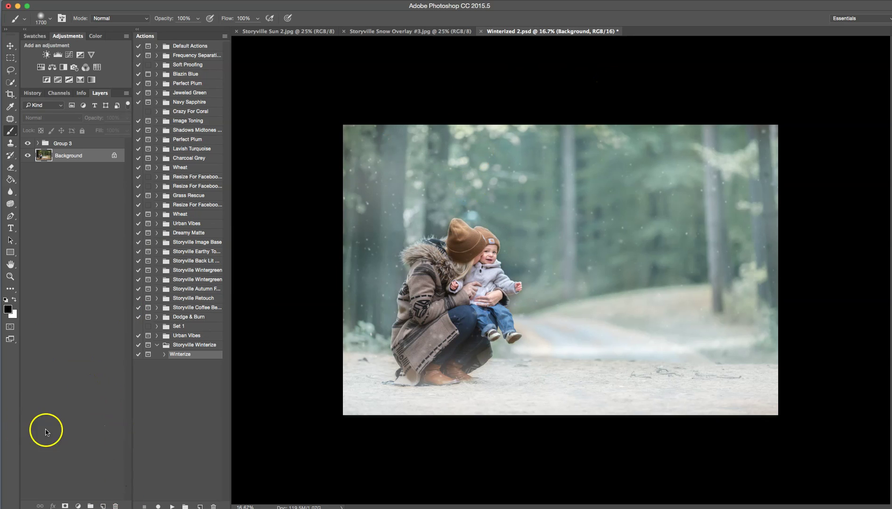
pyautogui.click(29, 143)
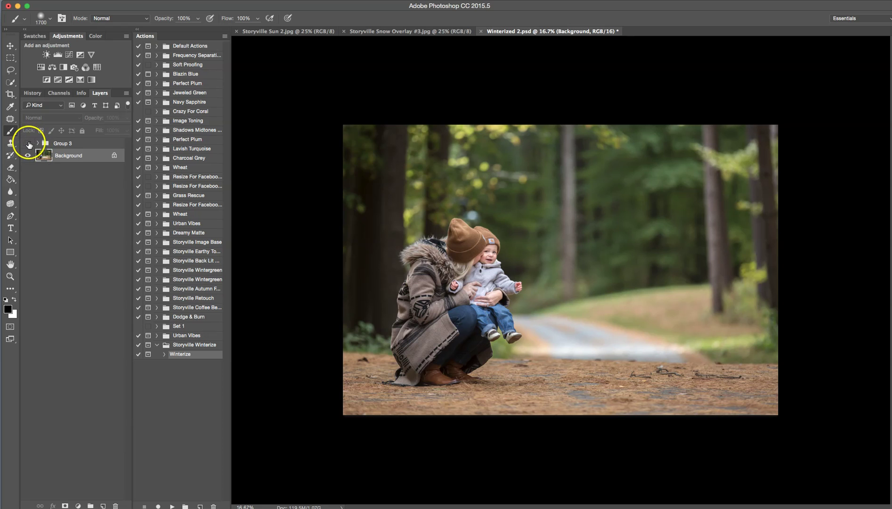
pyautogui.click(27, 144)
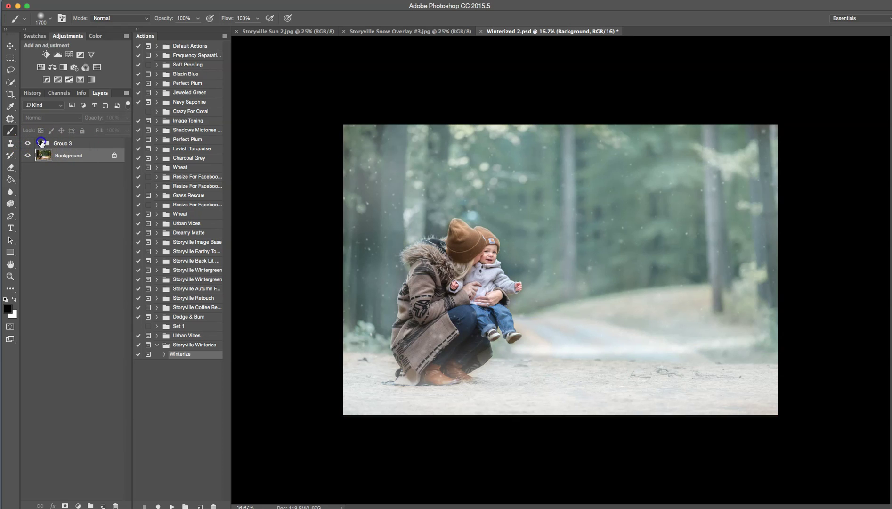
# - Delete Group 3 and run the Winterize action from the Storyville Winterize set, continuing past both instruction messages
pyautogui.moveTo(41, 142); pyautogui.dragTo(101, 268)
pyautogui.moveTo(47, 505); pyautogui.dragTo(115, 505)
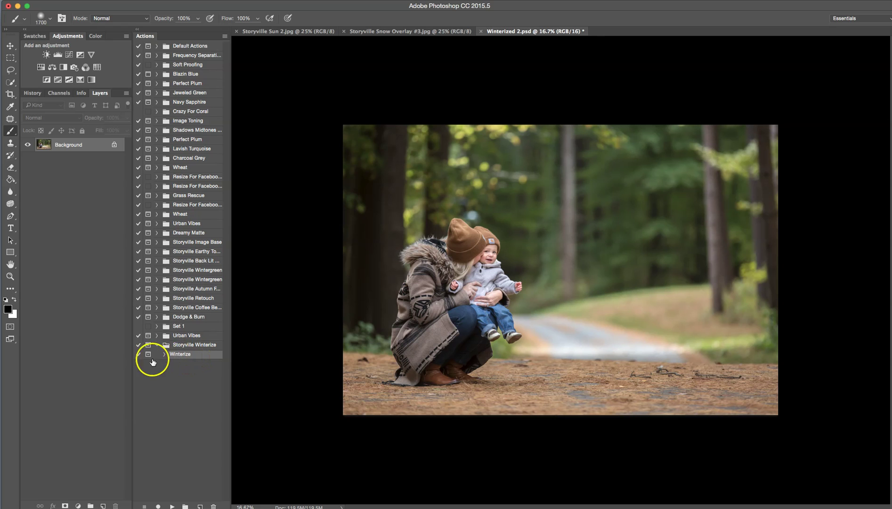
pyautogui.click(173, 506)
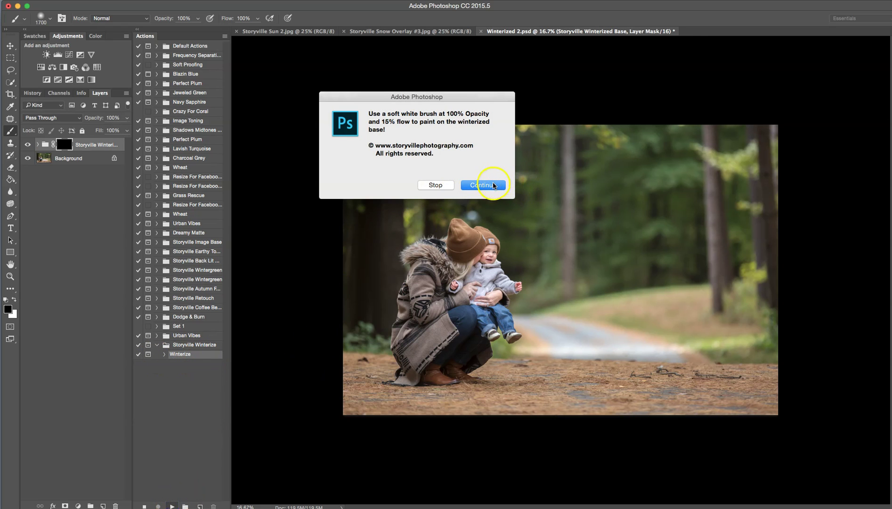
pyautogui.click(483, 185)
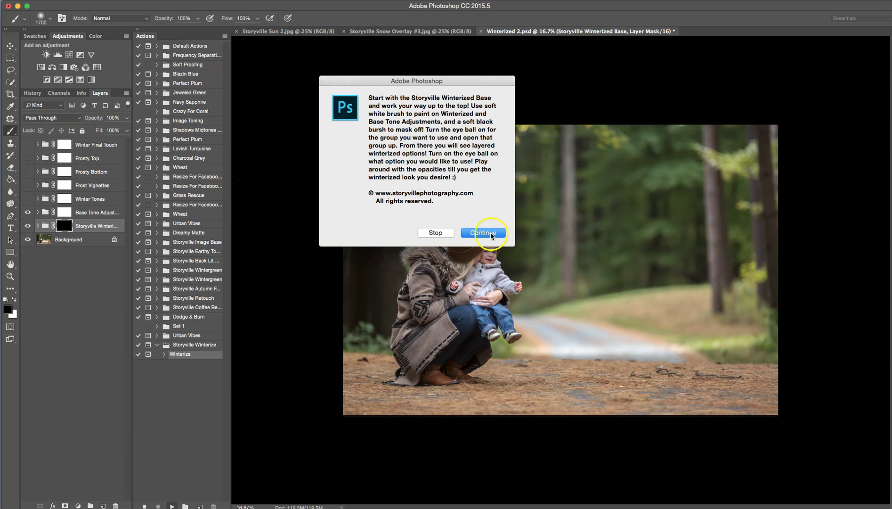
pyautogui.click(485, 232)
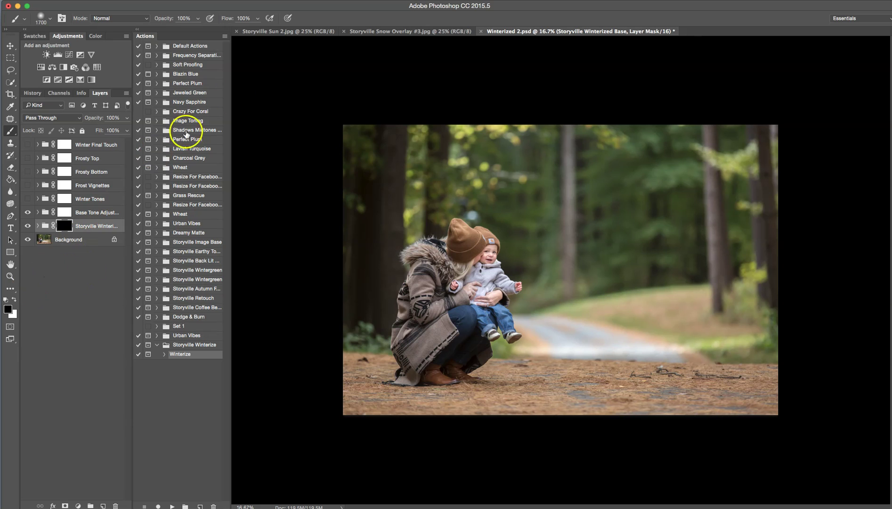
# - Using a white brush at 15% flow and size 1400, paint the winterized base mask over the photo's upper-left trees
pyautogui.press('x')
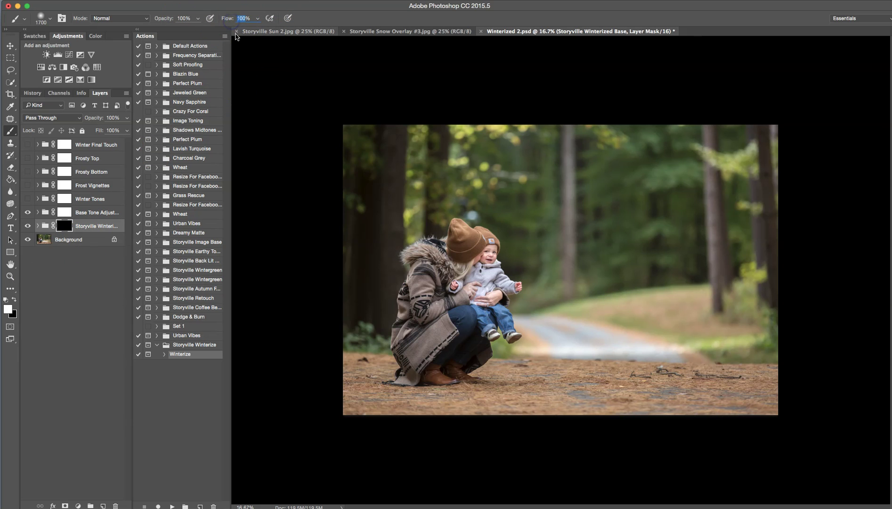
pyautogui.write('15')
pyautogui.click(250, 62)
pyautogui.press('[')
pyautogui.press('[')
pyautogui.press('[')
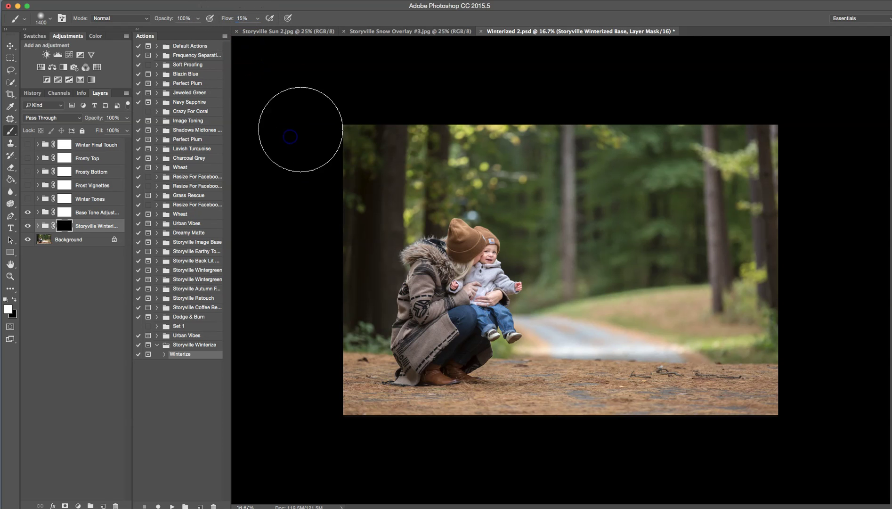
pyautogui.moveTo(327, 125)
pyautogui.mouseDown()
pyautogui.moveTo(364, 125)
pyautogui.moveTo(330, 197)
pyautogui.moveTo(253, 209)
pyautogui.moveTo(433, 143)
pyautogui.moveTo(349, 178)
pyautogui.moveTo(377, 140)
pyautogui.moveTo(366, 143)
pyautogui.moveTo(359, 128)
pyautogui.moveTo(364, 133)
pyautogui.moveTo(361, 114)
pyautogui.moveTo(371, 126)
pyautogui.moveTo(370, 87)
pyautogui.moveTo(334, 100)
pyautogui.moveTo(372, 150)
pyautogui.moveTo(354, 158)
pyautogui.moveTo(361, 135)
pyautogui.moveTo(351, 146)
pyautogui.moveTo(364, 150)
pyautogui.moveTo(366, 131)
pyautogui.moveTo(364, 303)
pyautogui.moveTo(401, 136)
pyautogui.moveTo(420, 214)
pyautogui.moveTo(434, 169)
pyautogui.moveTo(462, 188)
pyautogui.moveTo(481, 152)
pyautogui.moveTo(504, 196)
pyautogui.moveTo(514, 180)
pyautogui.moveTo(533, 178)
pyautogui.moveTo(533, 221)
pyautogui.moveTo(550, 217)
pyautogui.moveTo(555, 143)
pyautogui.moveTo(564, 209)
pyautogui.moveTo(539, 154)
pyautogui.moveTo(540, 239)
pyautogui.moveTo(548, 208)
pyautogui.moveTo(566, 286)
pyautogui.moveTo(596, 198)
pyautogui.moveTo(606, 227)
pyautogui.moveTo(676, 227)
pyautogui.moveTo(691, 173)
pyautogui.moveTo(711, 214)
pyautogui.moveTo(745, 140)
pyautogui.moveTo(767, 311)
pyautogui.moveTo(747, 335)
pyautogui.moveTo(644, 353)
pyautogui.moveTo(637, 362)
pyautogui.moveTo(831, 411)
pyautogui.moveTo(765, 392)
pyautogui.moveTo(599, 399)
pyautogui.moveTo(748, 385)
pyautogui.moveTo(550, 373)
pyautogui.moveTo(515, 355)
pyautogui.moveTo(529, 409)
pyautogui.moveTo(503, 358)
pyautogui.moveTo(517, 384)
pyautogui.moveTo(480, 401)
pyautogui.moveTo(358, 393)
pyautogui.moveTo(352, 361)
pyautogui.moveTo(399, 402)
pyautogui.moveTo(378, 384)
pyautogui.moveTo(527, 339)
pyautogui.moveTo(526, 240)
pyautogui.moveTo(495, 210)
pyautogui.moveTo(522, 247)
pyautogui.moveTo(522, 231)
pyautogui.moveTo(476, 209)
pyautogui.mouseUp()
# - Paint the winterized base effect across the remaining forest background, path and ground, adjusting the brush size around the mother and child
pyautogui.press('[')
# - With a smaller brush, paint the winterized base effect close around the edges of the child and the mother's hat
pyautogui.press('[')
pyautogui.press('[')
pyautogui.press('[')
pyautogui.press('[')
pyautogui.press('[')
pyautogui.press('[')
pyautogui.press(']')
pyautogui.moveTo(410, 151)
pyautogui.mouseDown()
pyautogui.moveTo(422, 137)
pyautogui.moveTo(501, 143)
pyautogui.moveTo(538, 129)
pyautogui.moveTo(619, 128)
pyautogui.moveTo(770, 158)
pyautogui.moveTo(714, 158)
pyautogui.moveTo(749, 167)
pyautogui.moveTo(763, 186)
pyautogui.moveTo(761, 282)
pyautogui.moveTo(785, 369)
pyautogui.mouseUp()
pyautogui.press(']')
pyautogui.press(']')
pyautogui.moveTo(621, 416)
pyautogui.mouseDown()
pyautogui.moveTo(546, 419)
pyautogui.moveTo(566, 387)
pyautogui.mouseUp()
pyautogui.moveTo(516, 347)
pyautogui.mouseDown()
pyautogui.moveTo(379, 402)
pyautogui.moveTo(357, 344)
pyautogui.moveTo(366, 320)
pyautogui.moveTo(362, 148)
pyautogui.moveTo(360, 179)
pyautogui.moveTo(382, 143)
pyautogui.moveTo(515, 129)
pyautogui.moveTo(817, 135)
pyautogui.mouseUp()
pyautogui.press('[')
pyautogui.press('[')
pyautogui.press('[')
pyautogui.press('[')
pyautogui.press('[')
pyautogui.moveTo(534, 239); pyautogui.dragTo(514, 247)
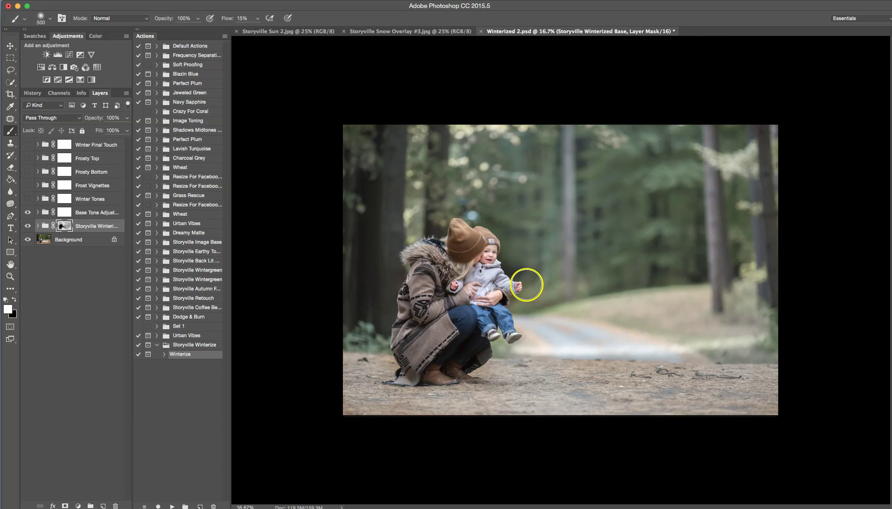
pyautogui.press('[')
pyautogui.moveTo(525, 285)
pyautogui.mouseDown()
pyautogui.moveTo(508, 355)
pyautogui.moveTo(420, 373)
pyautogui.moveTo(393, 368)
pyautogui.moveTo(429, 226)
pyautogui.moveTo(578, 207)
pyautogui.moveTo(514, 195)
pyautogui.moveTo(474, 222)
pyautogui.mouseUp()
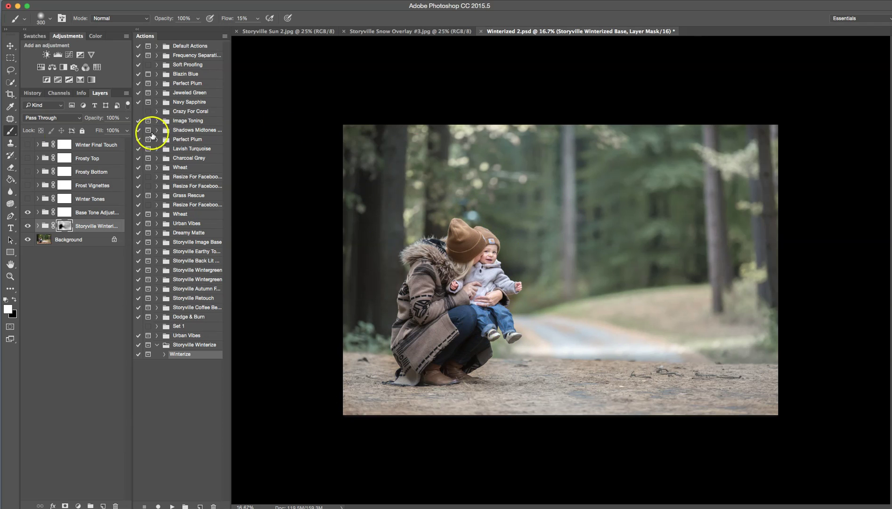
# - Toggle the Storyville Winterized Base group's visibility to compare the photo with and without the painted effect
pyautogui.click(27, 226)
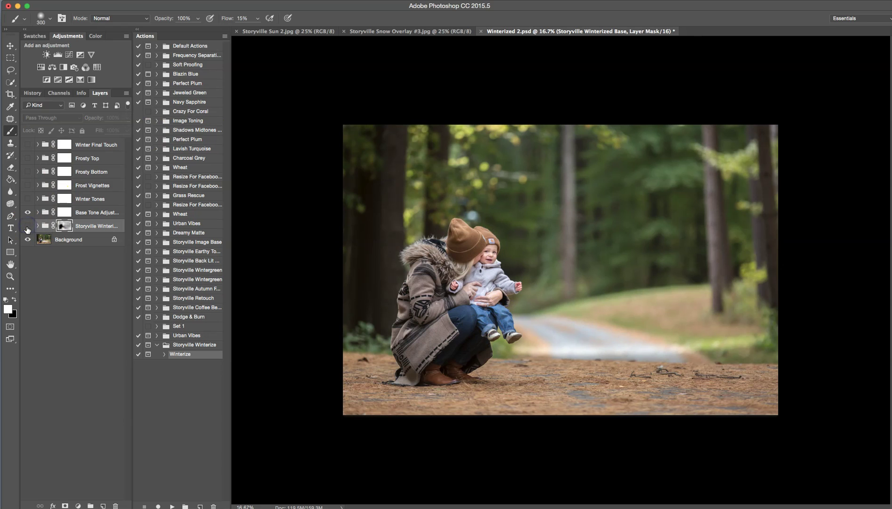
pyautogui.click(27, 226)
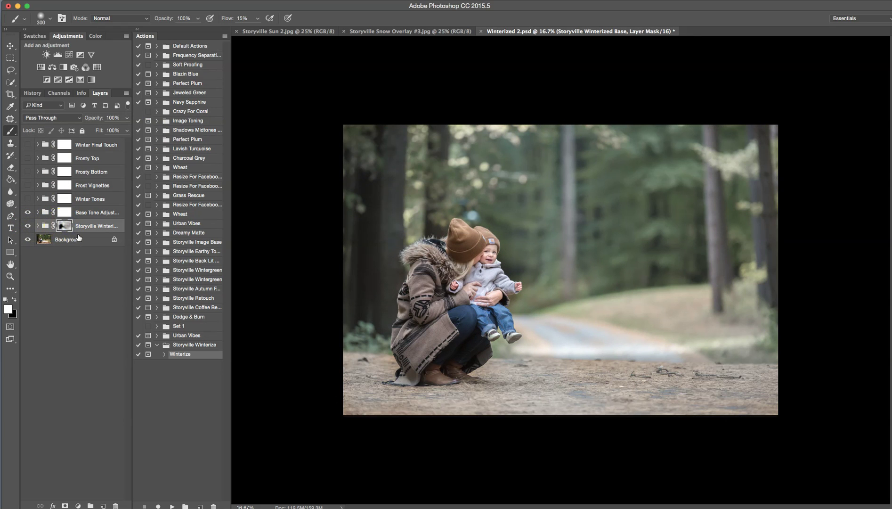
pyautogui.press('x')
pyautogui.press('[')
pyautogui.press('[')
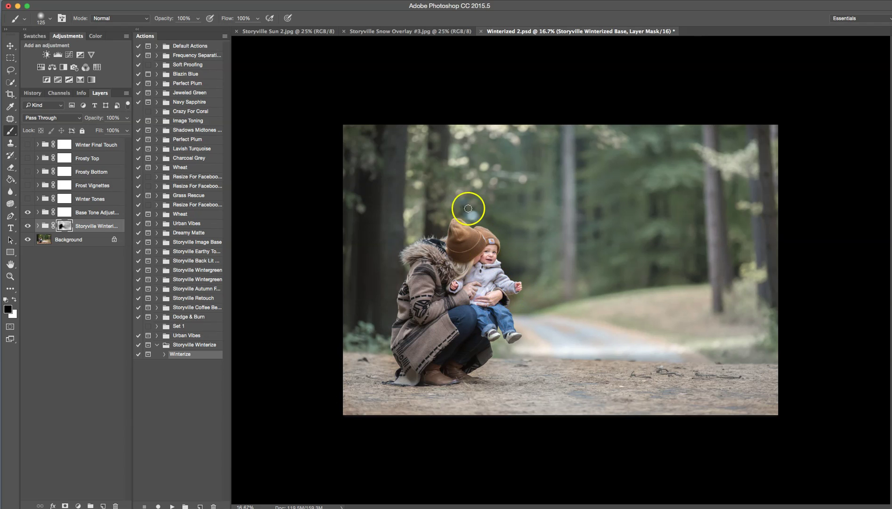
pyautogui.click(27, 226)
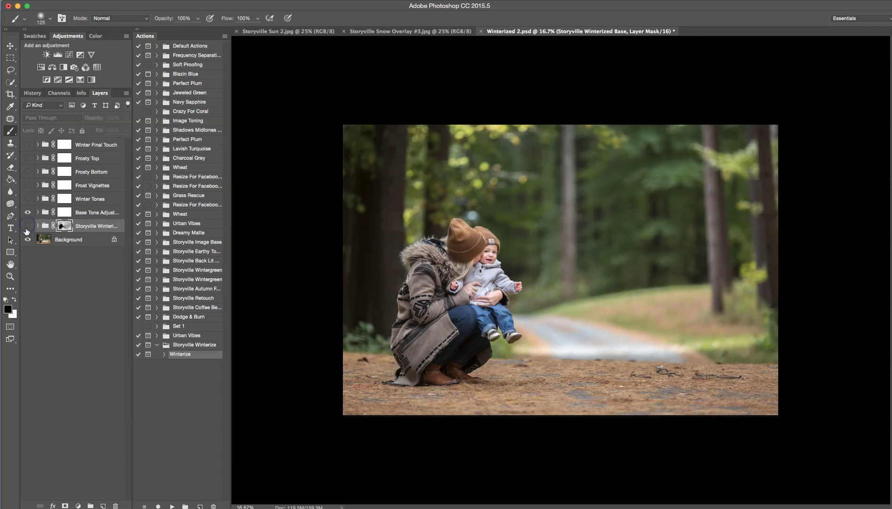
pyautogui.click(27, 227)
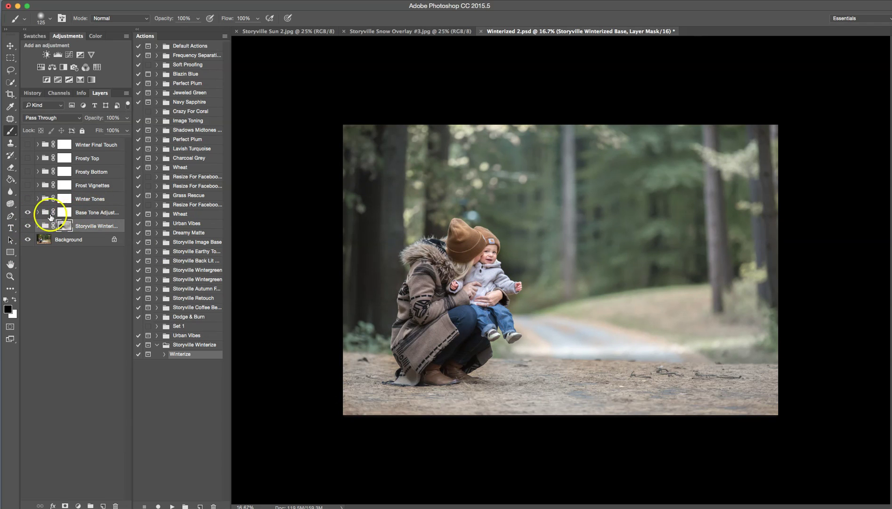
# - In Base Tone Adjustments, paint white at 15% flow on the Brighten snow mask across the foreground ground
pyautogui.click(38, 213)
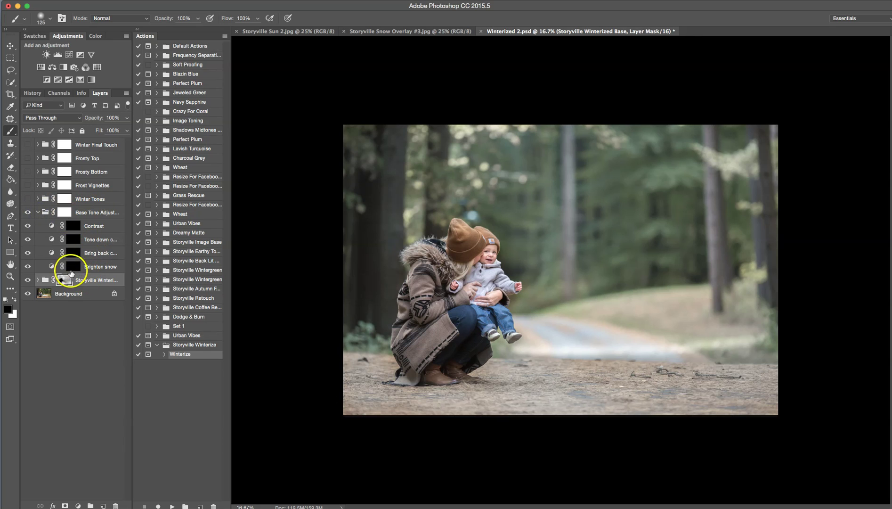
pyautogui.click(74, 267)
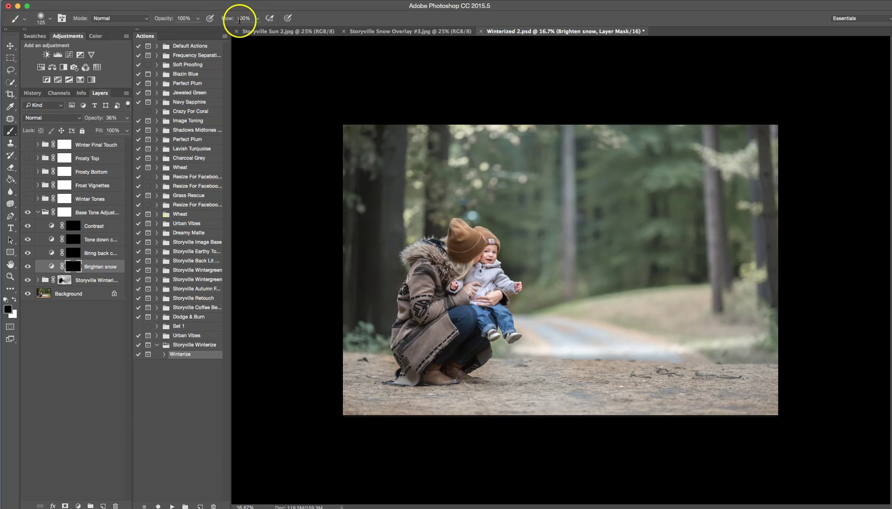
pyautogui.write('15')
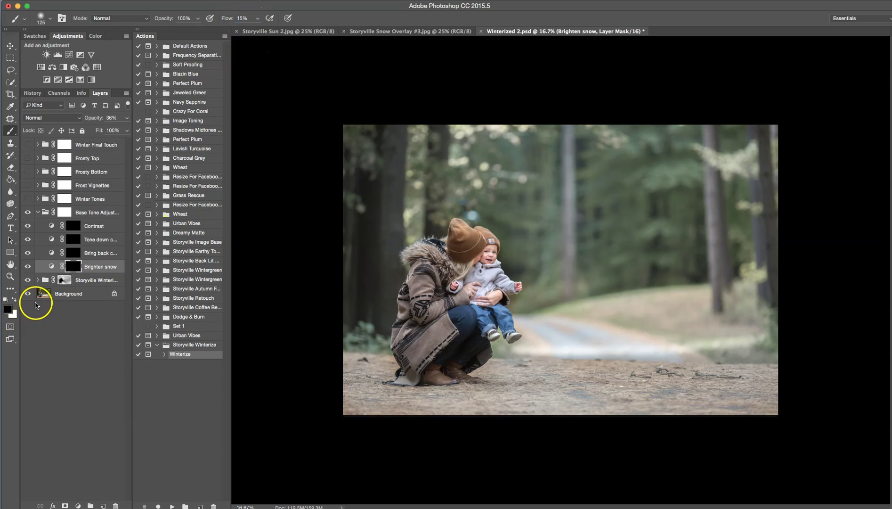
pyautogui.write('x')
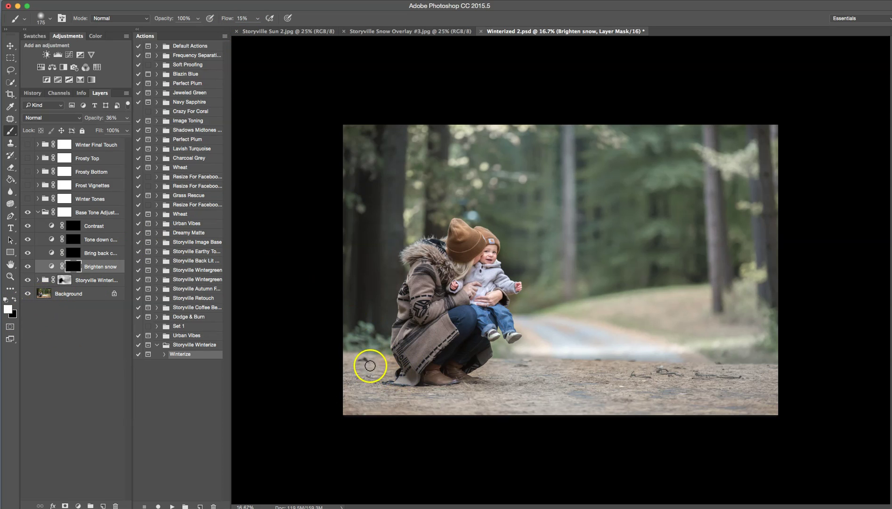
pyautogui.press(']')
pyautogui.press(']')
pyautogui.press(']')
pyautogui.press(']')
pyautogui.press(']')
pyautogui.press(']')
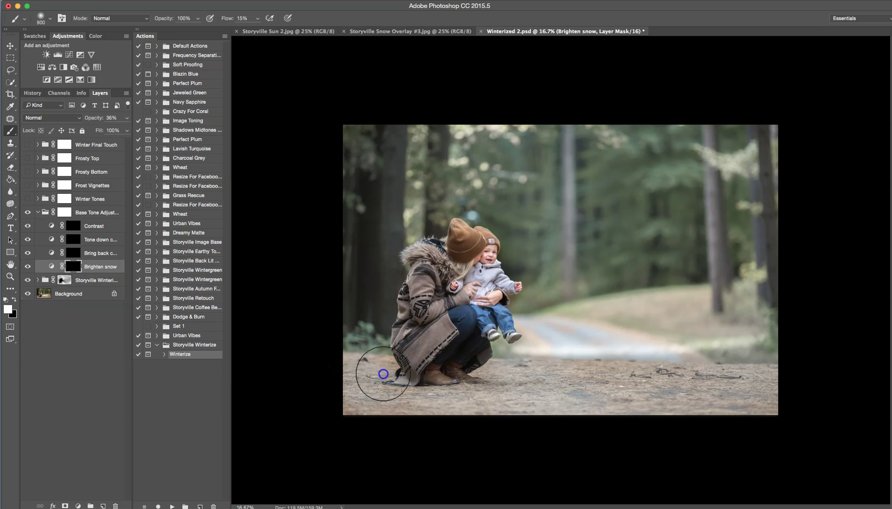
pyautogui.moveTo(354, 403)
pyautogui.mouseDown()
pyautogui.moveTo(485, 407)
pyautogui.moveTo(494, 394)
pyautogui.moveTo(597, 382)
pyautogui.mouseUp()
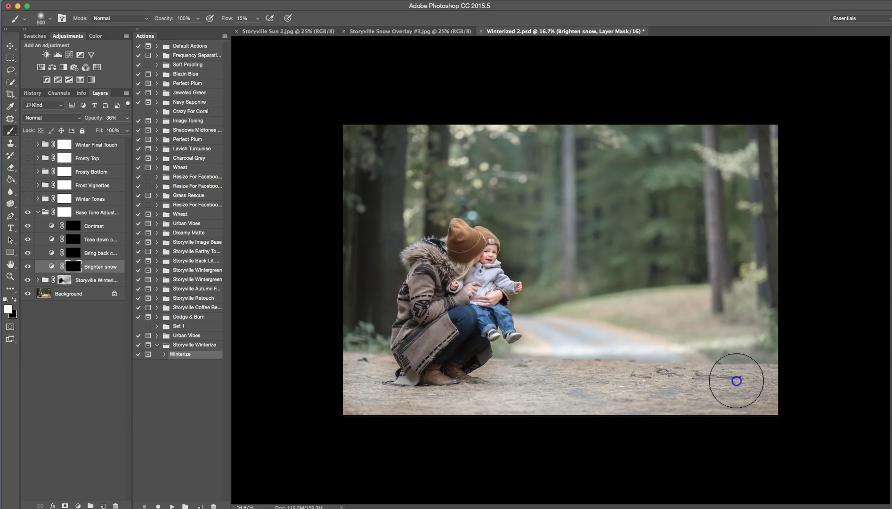
pyautogui.moveTo(741, 378)
pyautogui.mouseDown()
pyautogui.moveTo(584, 409)
pyautogui.moveTo(500, 378)
pyautogui.mouseUp()
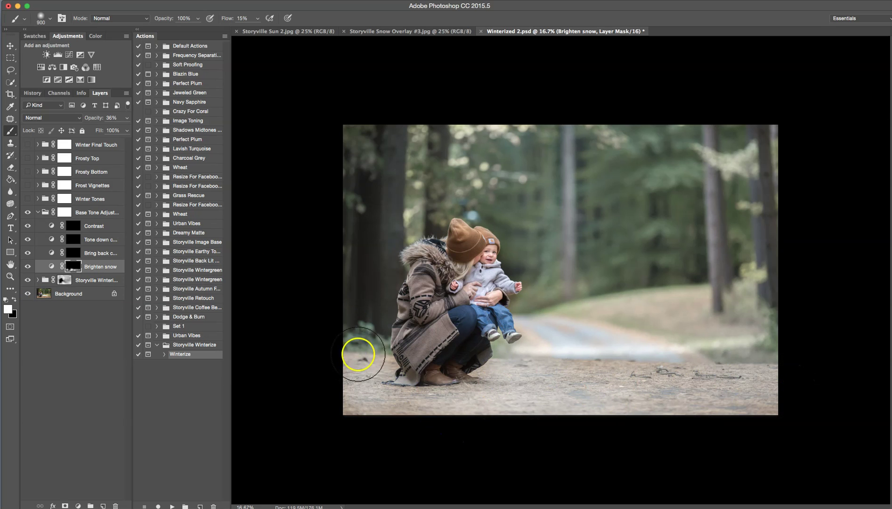
# - Paint the Brighten snow mask over the background trees and the hillside along the path, varying the brush size
pyautogui.moveTo(367, 339)
pyautogui.mouseDown()
pyautogui.moveTo(406, 229)
pyautogui.moveTo(347, 141)
pyautogui.moveTo(508, 135)
pyautogui.moveTo(435, 143)
pyautogui.moveTo(676, 160)
pyautogui.moveTo(653, 179)
pyautogui.moveTo(741, 164)
pyautogui.moveTo(756, 216)
pyautogui.mouseUp()
pyautogui.press('[')
pyautogui.press('[')
pyautogui.press('[')
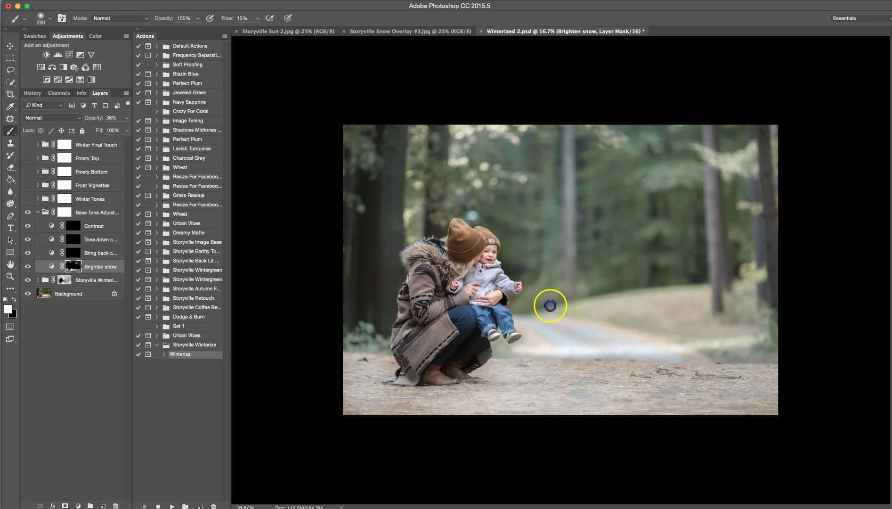
pyautogui.press(']')
pyautogui.press(']')
pyautogui.press(']')
pyautogui.press(']')
pyautogui.moveTo(643, 291)
pyautogui.mouseDown()
pyautogui.moveTo(737, 282)
pyautogui.moveTo(772, 314)
pyautogui.moveTo(779, 358)
pyautogui.mouseUp()
# - Brighten the ground around the mother and the left tree trunks on the Brighten snow mask, and compare with the layer hidden
pyautogui.click(508, 361)
pyautogui.press(']')
pyautogui.press(']')
pyautogui.moveTo(485, 398)
pyautogui.mouseDown()
pyautogui.moveTo(586, 378)
pyautogui.moveTo(755, 386)
pyautogui.moveTo(532, 410)
pyautogui.moveTo(397, 413)
pyautogui.moveTo(366, 389)
pyautogui.moveTo(371, 362)
pyautogui.mouseUp()
pyautogui.moveTo(393, 212); pyautogui.dragTo(386, 128)
pyautogui.press('[')
pyautogui.click(25, 267)
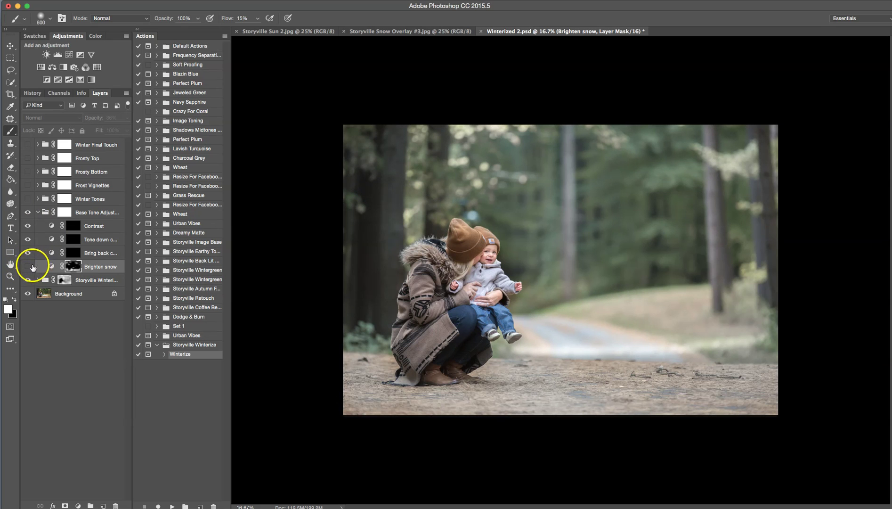
pyautogui.click(27, 267)
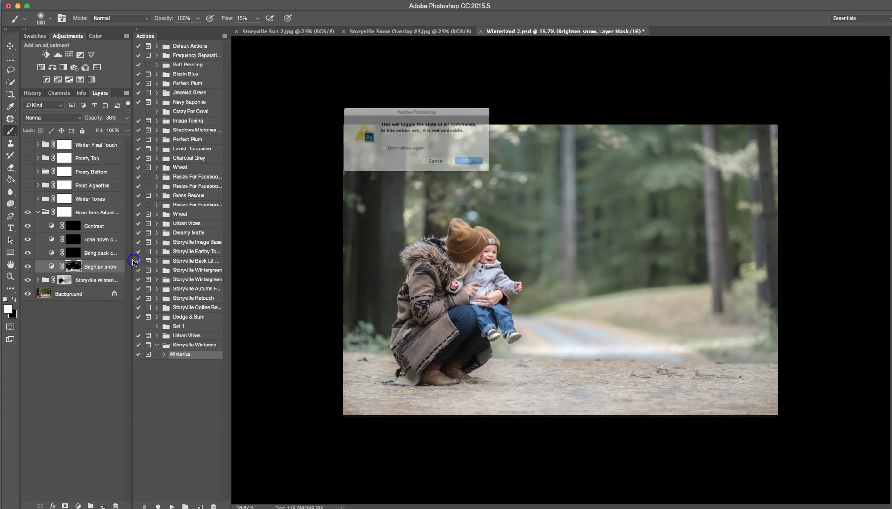
# - Widen the layer list enough to read the full layer names, dismissing the action-set toggle prompt
pyautogui.click(134, 260)
pyautogui.click(442, 169)
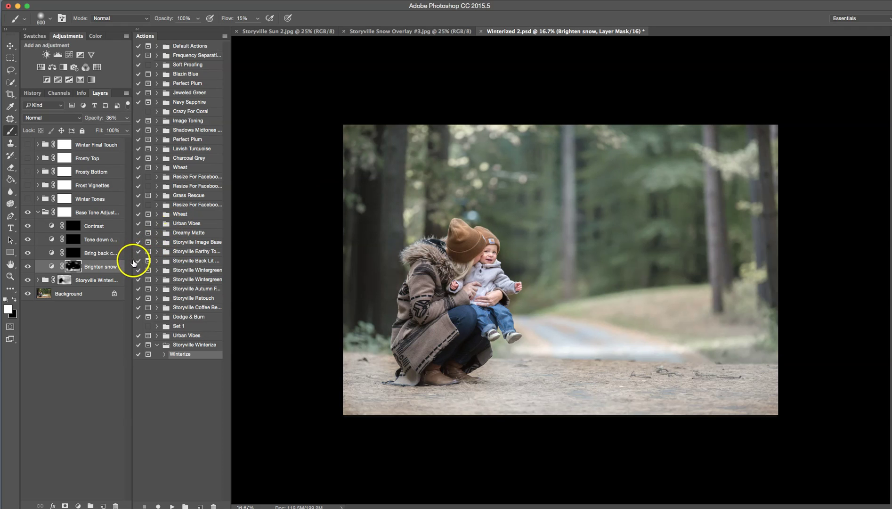
pyautogui.moveTo(132, 262); pyautogui.dragTo(167, 261)
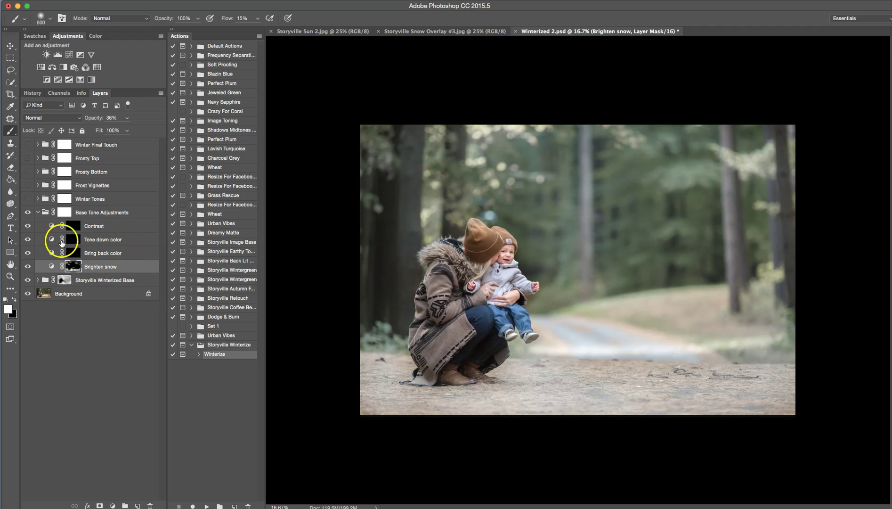
# - Paint white at 100% flow on the Contrast mask over the ground and background trees, and compare with Base Tone Adjustments hidden
pyautogui.click(84, 226)
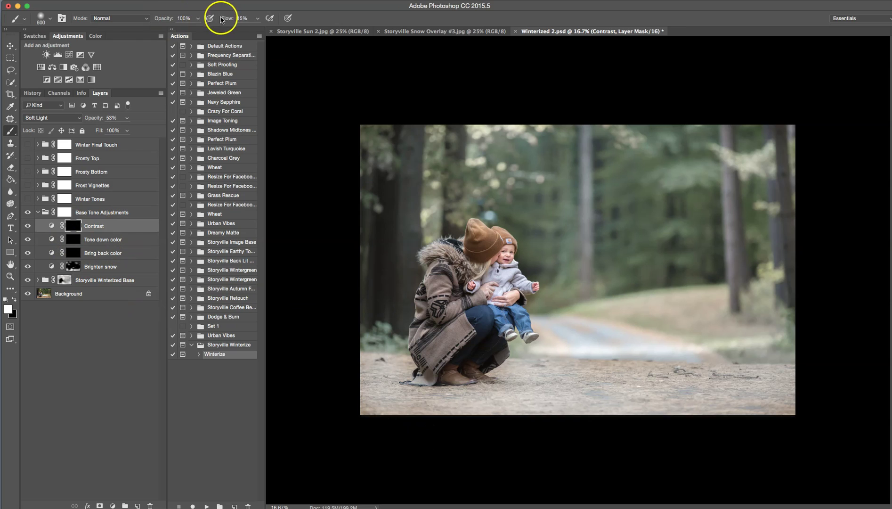
pyautogui.click(233, 19)
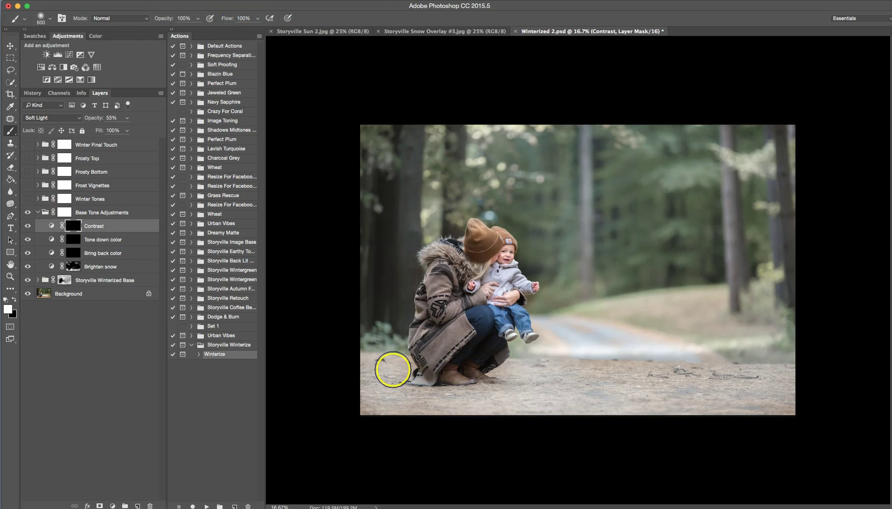
pyautogui.press(']')
pyautogui.press(']')
pyautogui.moveTo(379, 369)
pyautogui.mouseDown()
pyautogui.moveTo(404, 368)
pyautogui.moveTo(381, 406)
pyautogui.moveTo(566, 381)
pyautogui.moveTo(600, 390)
pyautogui.moveTo(824, 384)
pyautogui.mouseUp()
pyautogui.click(688, 232)
pyautogui.click(636, 246)
pyautogui.moveTo(554, 160)
pyautogui.mouseDown()
pyautogui.moveTo(548, 153)
pyautogui.moveTo(565, 238)
pyautogui.moveTo(547, 243)
pyautogui.moveTo(561, 160)
pyautogui.moveTo(608, 153)
pyautogui.moveTo(474, 142)
pyautogui.moveTo(468, 187)
pyautogui.mouseUp()
pyautogui.click(405, 218)
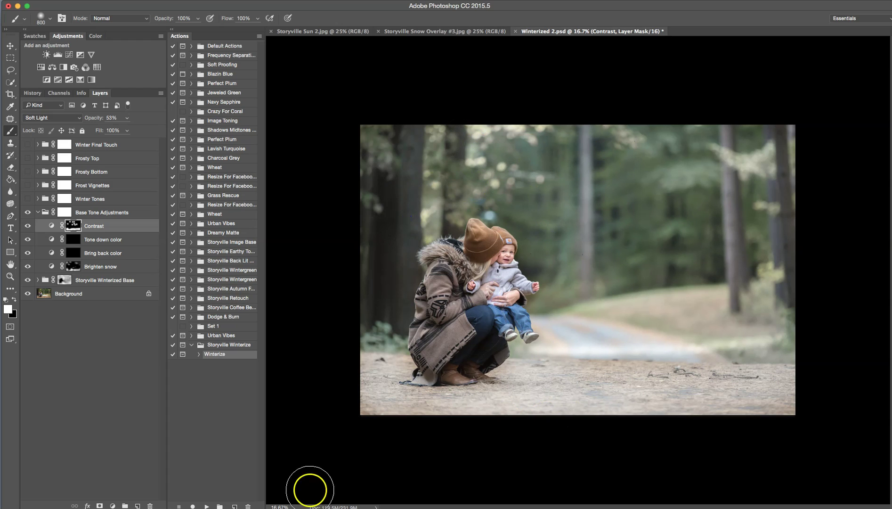
pyautogui.click(26, 212)
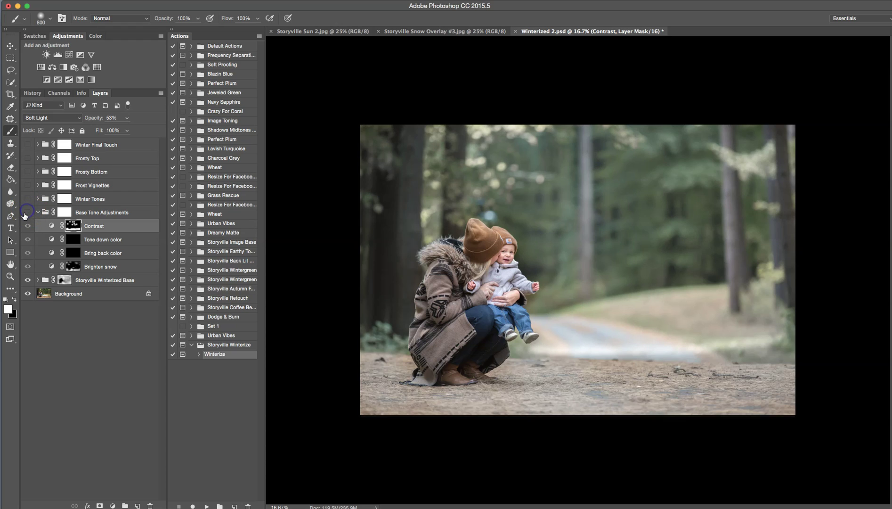
pyautogui.click(27, 212)
# - Collapse the Base Tone Adjustments group and expand the Winter Tones group to show its tone layers
pyautogui.click(37, 217)
pyautogui.click(37, 215)
pyautogui.click(41, 213)
pyautogui.click(39, 212)
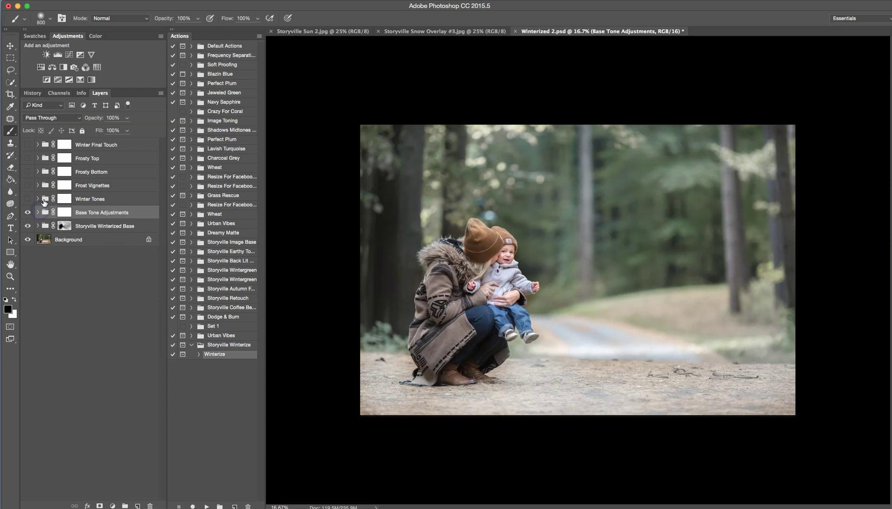
pyautogui.click(35, 200)
pyautogui.click(38, 199)
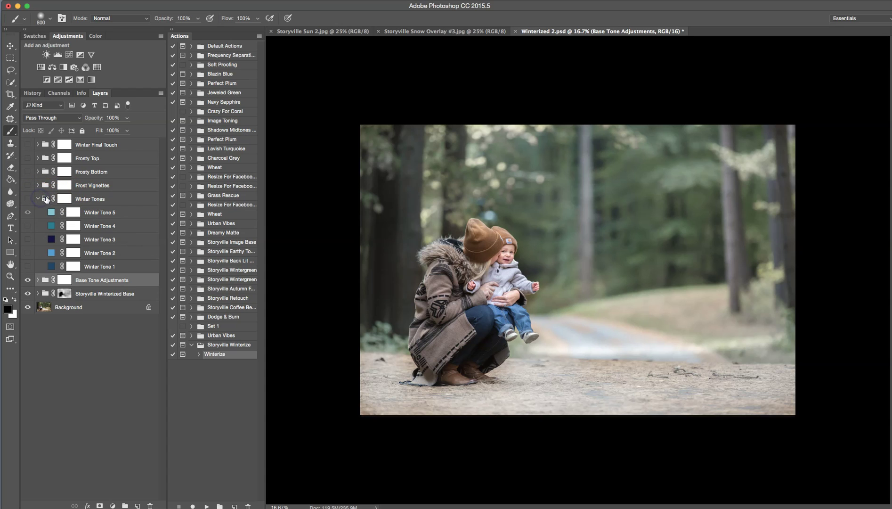
# - Show the Winter Tones group and set the Winter Tone 5 layer's opacity to 54%
pyautogui.click(28, 199)
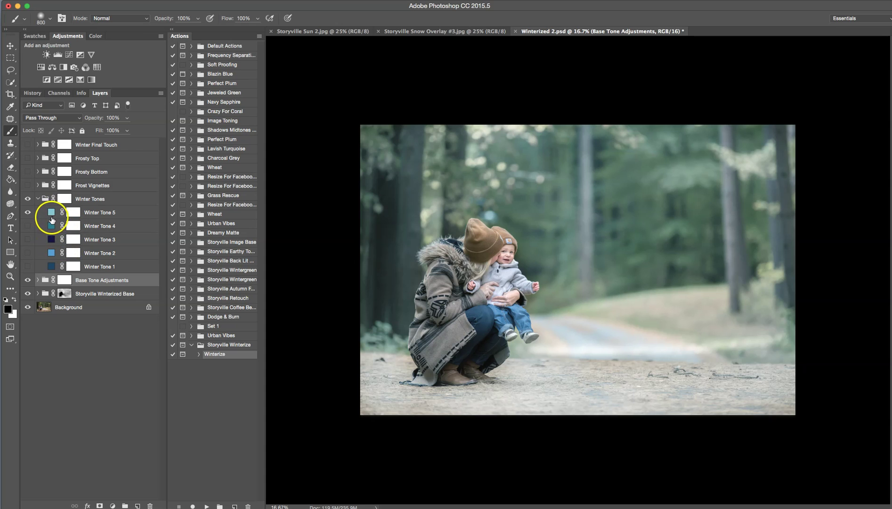
pyautogui.click(52, 214)
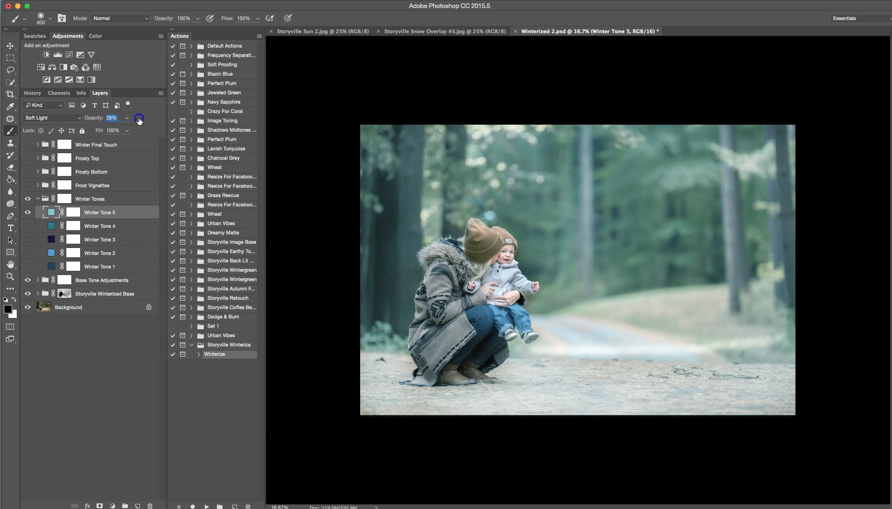
pyautogui.moveTo(138, 119); pyautogui.dragTo(141, 120)
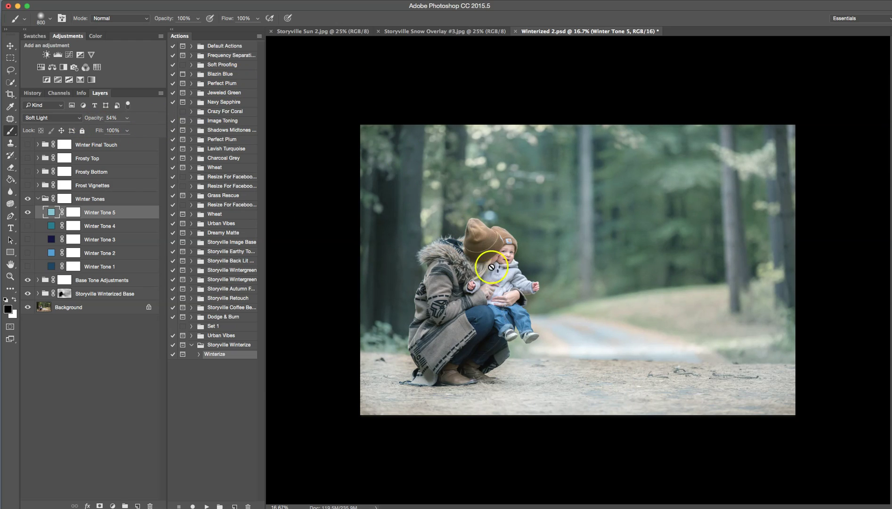
# - Paint black with a 300-pixel brush on the Winter Tone 5 mask over the mother's upper body and coat
pyautogui.click(73, 212)
pyautogui.press('x')
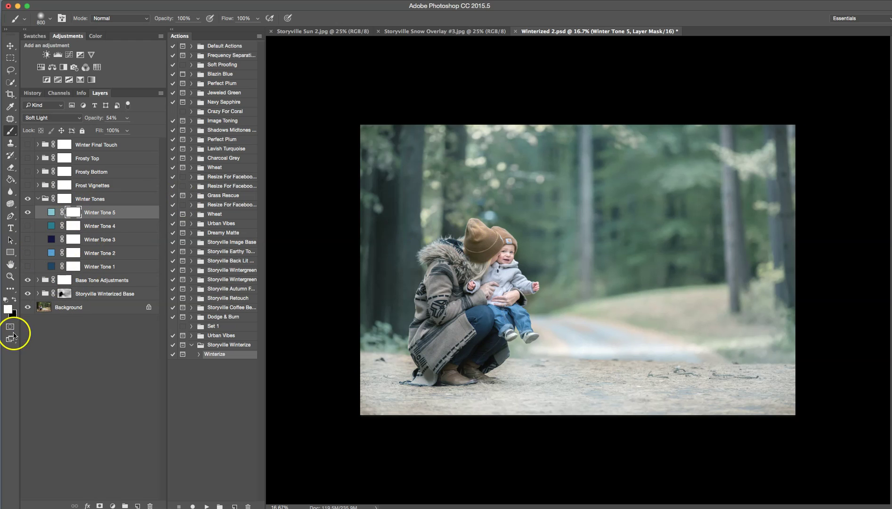
pyautogui.press('x')
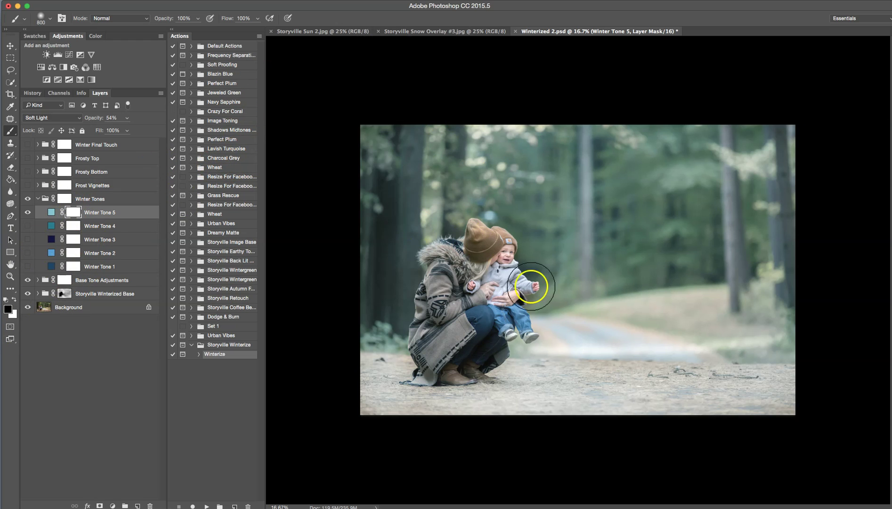
pyautogui.press('[')
pyautogui.press('[')
pyautogui.press('[')
pyautogui.press('[')
pyautogui.press('[')
pyautogui.press('[')
pyautogui.press('[')
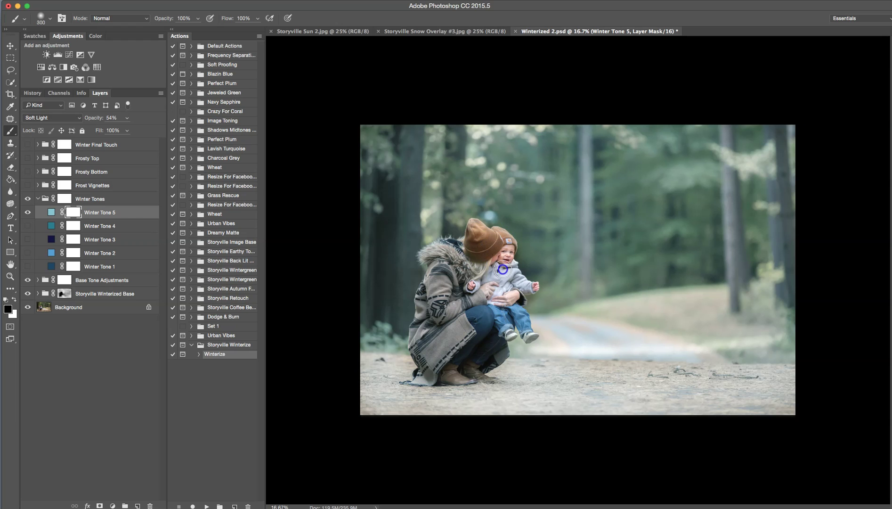
pyautogui.moveTo(480, 258)
pyautogui.mouseDown()
pyautogui.moveTo(457, 281)
pyautogui.moveTo(447, 269)
pyautogui.moveTo(450, 252)
pyautogui.moveTo(430, 257)
pyautogui.moveTo(440, 282)
pyautogui.moveTo(445, 264)
pyautogui.moveTo(439, 329)
pyautogui.mouseUp()
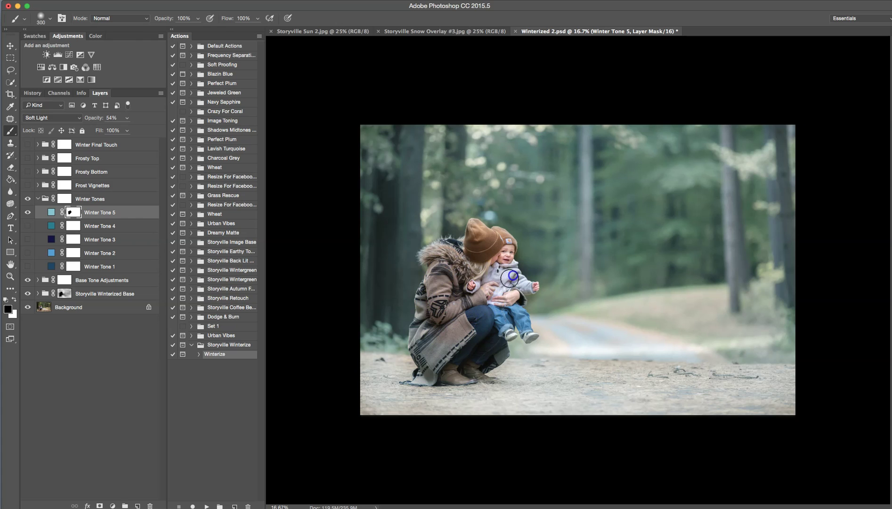
# - Mask the toddler's arm and legs out of Winter Tone 5 with a smaller 175-pixel black brush
pyautogui.press('[')
pyautogui.press('[')
pyautogui.press('[')
pyautogui.click(528, 292)
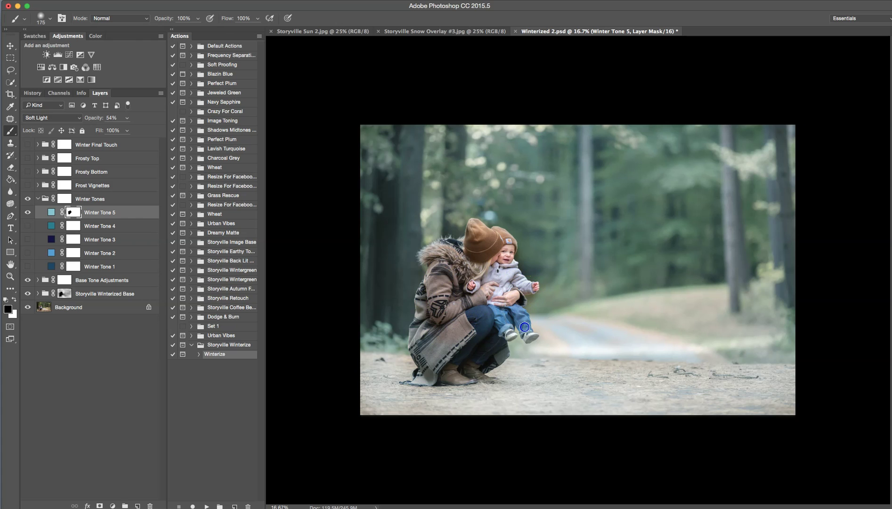
# - Mask the mother's lower coat and legs out of Winter Tone 5 with a 400-pixel brush, and switch to white at 150 pixels near her boots
pyautogui.press(']')
pyautogui.press(']')
pyautogui.press(']')
pyautogui.press(']')
pyautogui.moveTo(469, 342); pyautogui.dragTo(451, 324)
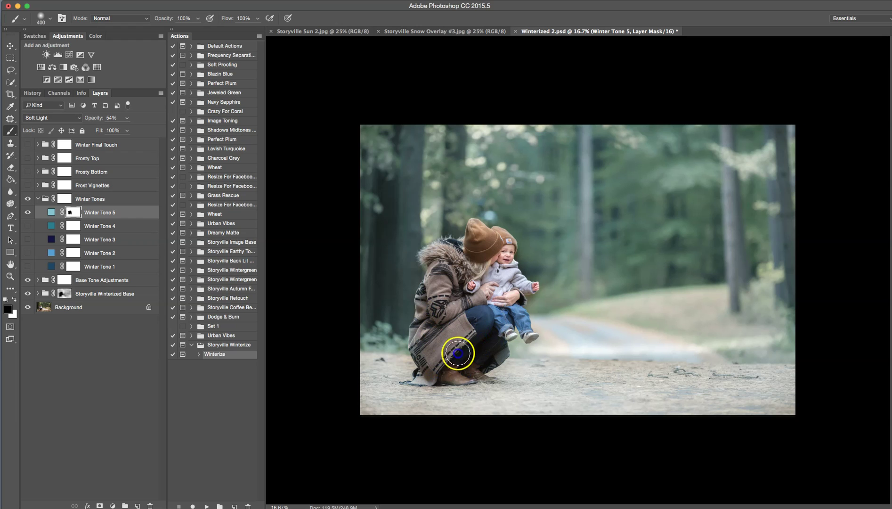
pyautogui.moveTo(525, 264)
pyautogui.mouseDown()
pyautogui.moveTo(514, 258)
pyautogui.moveTo(521, 244)
pyautogui.mouseUp()
pyautogui.press('x')
pyautogui.press('[')
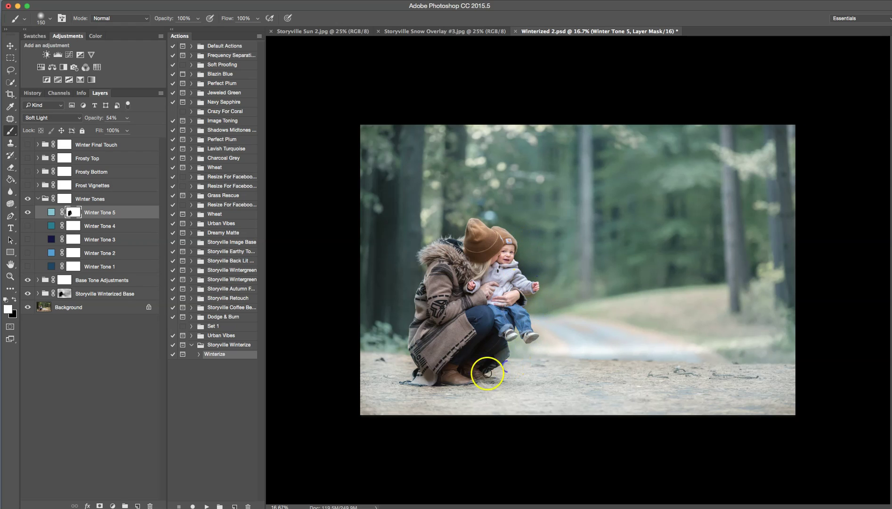
# - Compare the image with Winter Tone 5 hidden, and preview Winter Tone 3 and Winter Tone 4 over the photo
pyautogui.click(26, 214)
pyautogui.click(26, 217)
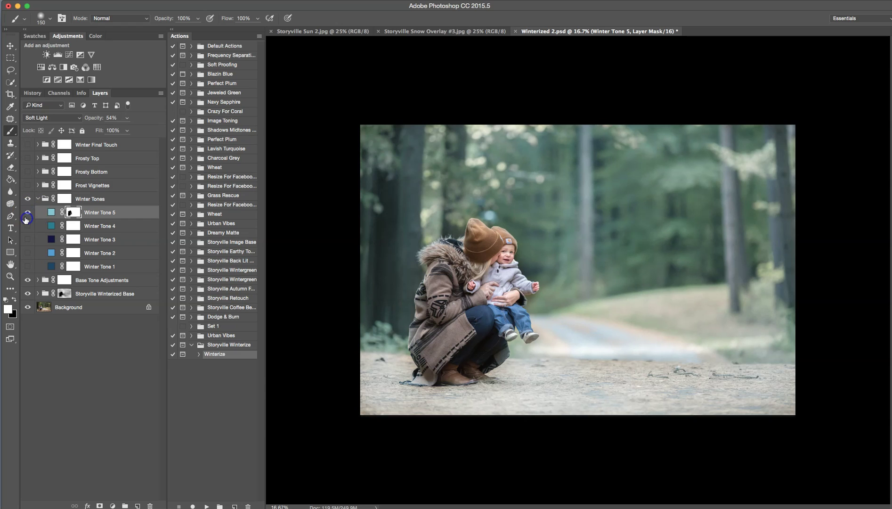
pyautogui.click(28, 240)
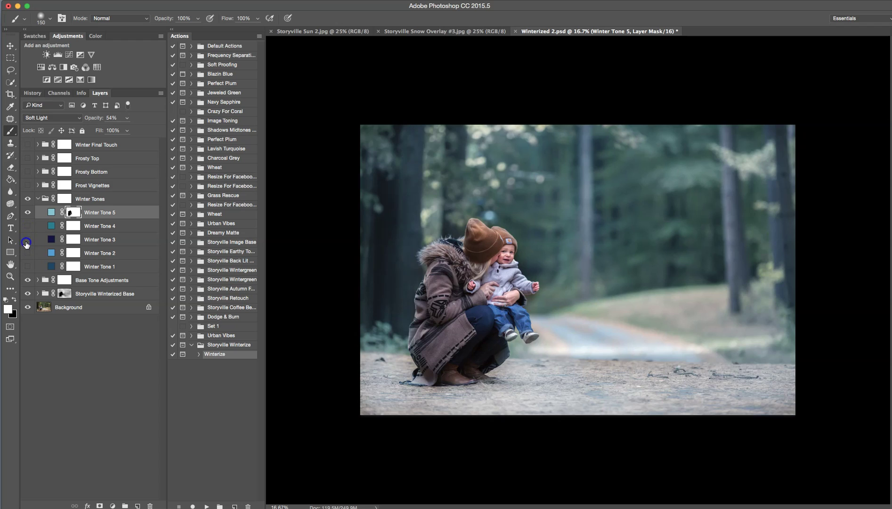
pyautogui.click(26, 240)
pyautogui.click(27, 226)
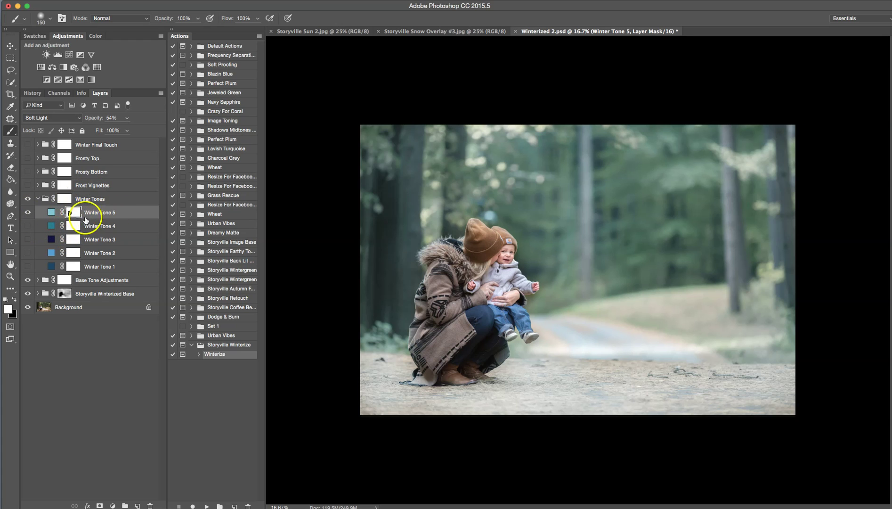
# - Copy the Winter Tone 5 mask onto Winter Tone 4, replacing its mask, and hide Winter Tone 4
pyautogui.moveTo(73, 212); pyautogui.dragTo(74, 227)
pyautogui.click(491, 164)
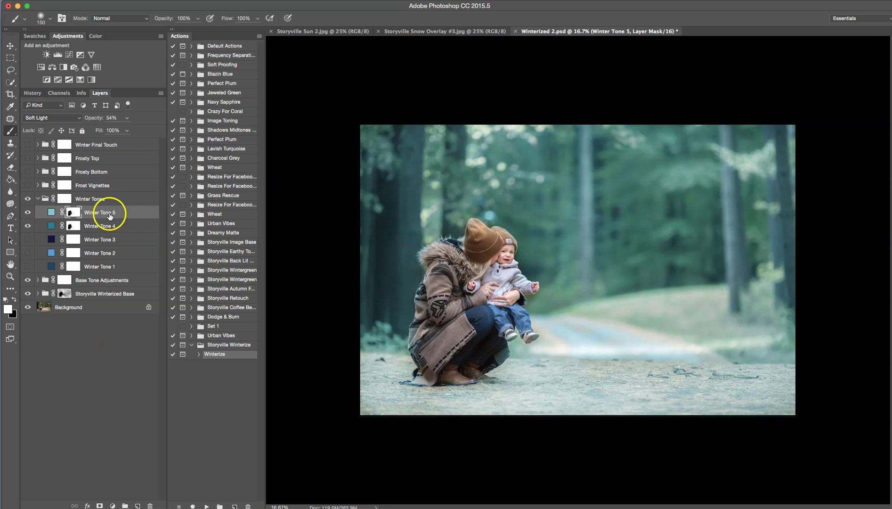
pyautogui.click(27, 226)
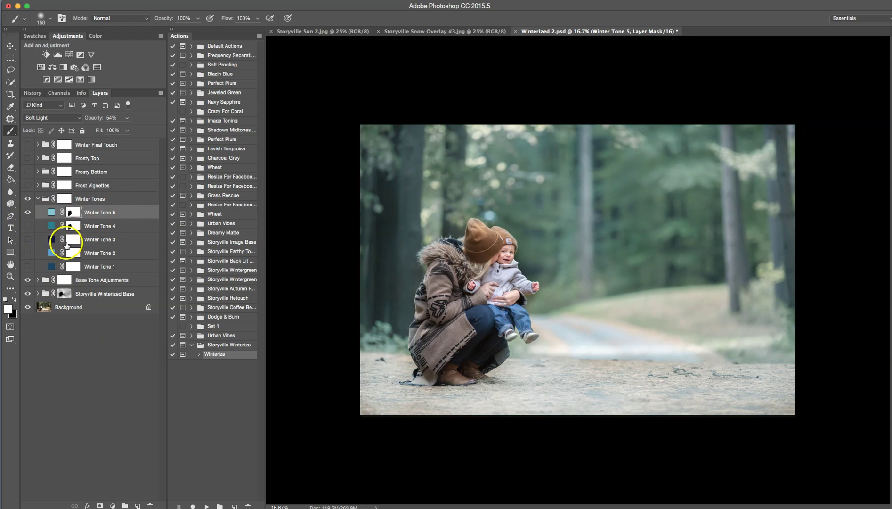
# - Collapse the Winter Tones group, and expand and show the Frost Vignettes group
pyautogui.click(38, 199)
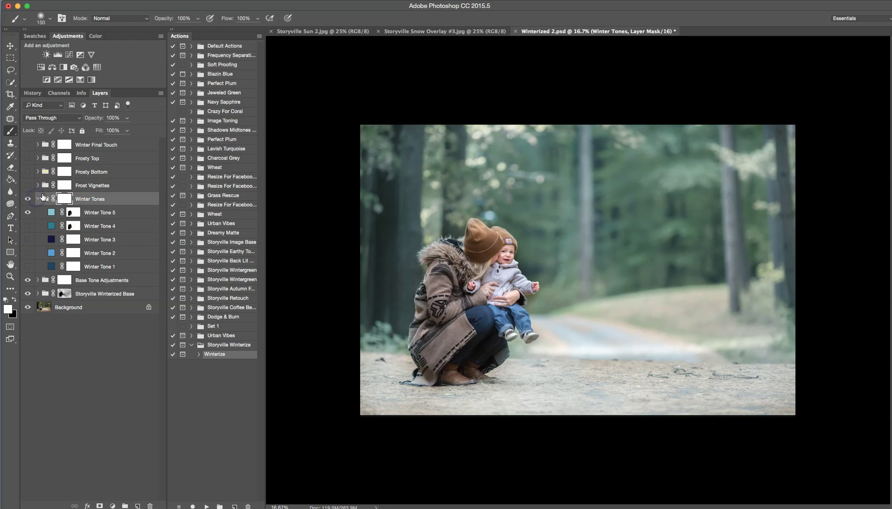
pyautogui.click(38, 199)
pyautogui.click(38, 186)
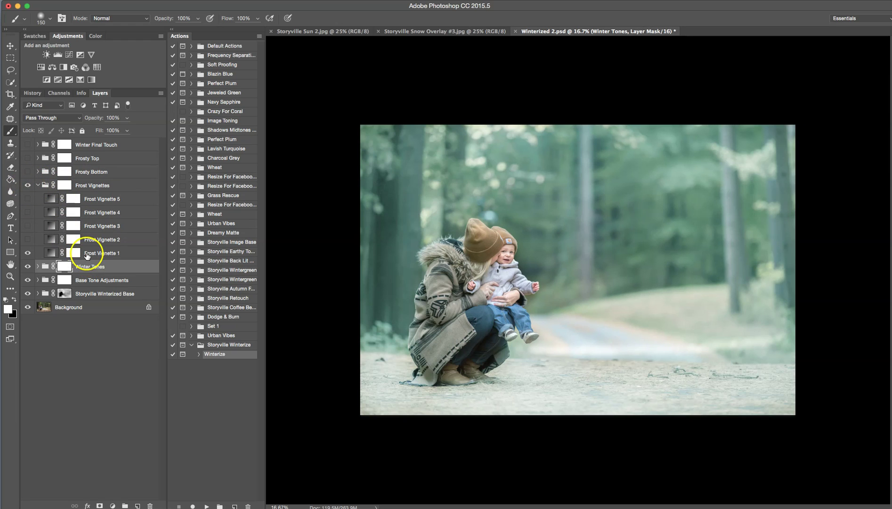
# - Reposition the Frost Vignette 1 radial gradient toward the mother and set the layer's opacity to 35%
pyautogui.click(49, 253)
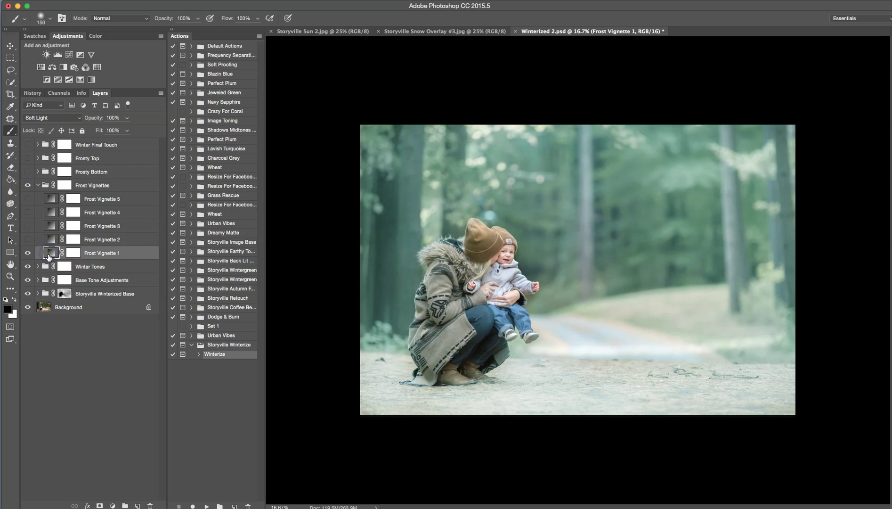
pyautogui.doubleClick(49, 255)
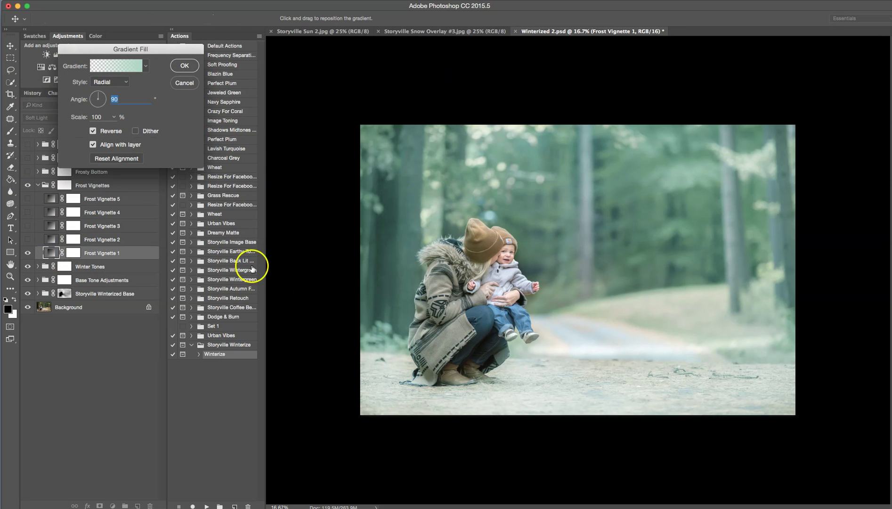
pyautogui.moveTo(451, 302); pyautogui.dragTo(412, 302)
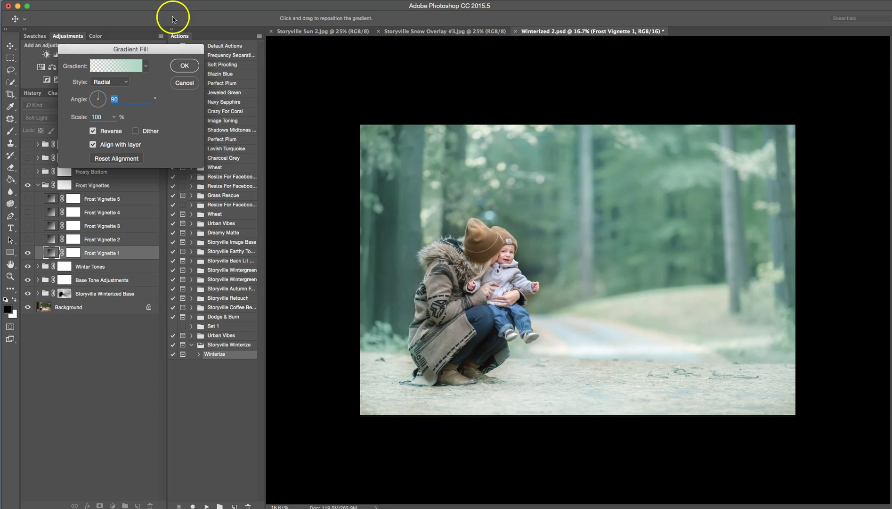
pyautogui.click(185, 65)
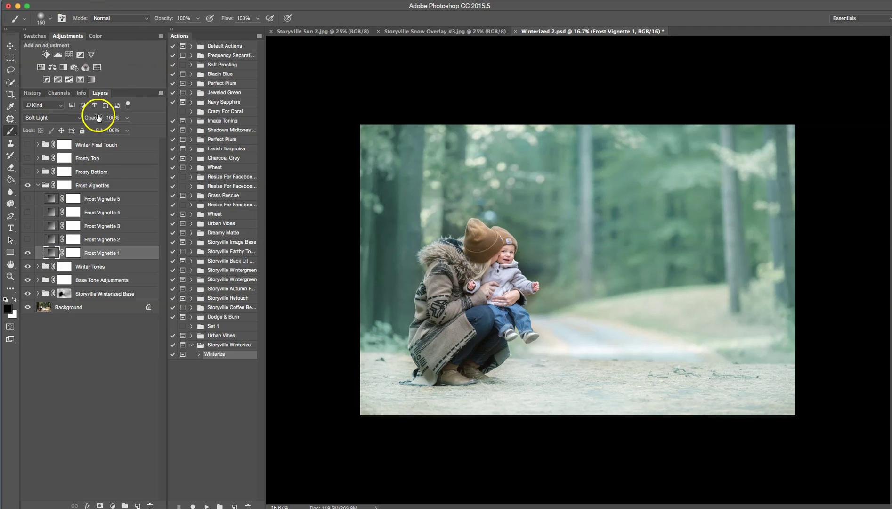
pyautogui.moveTo(96, 118); pyautogui.dragTo(55, 117)
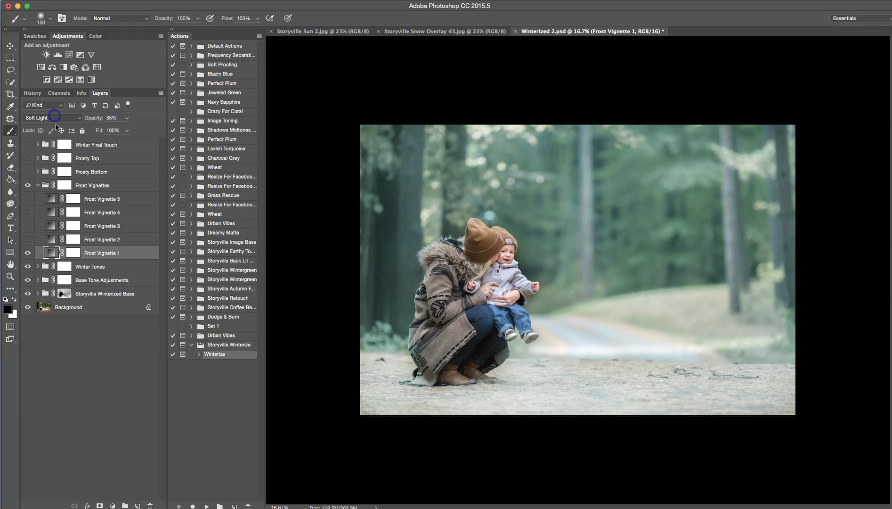
# - Paint black with a 1200-pixel brush on the Frost Vignette 1 mask over the mother and child
pyautogui.click(73, 252)
pyautogui.press('x')
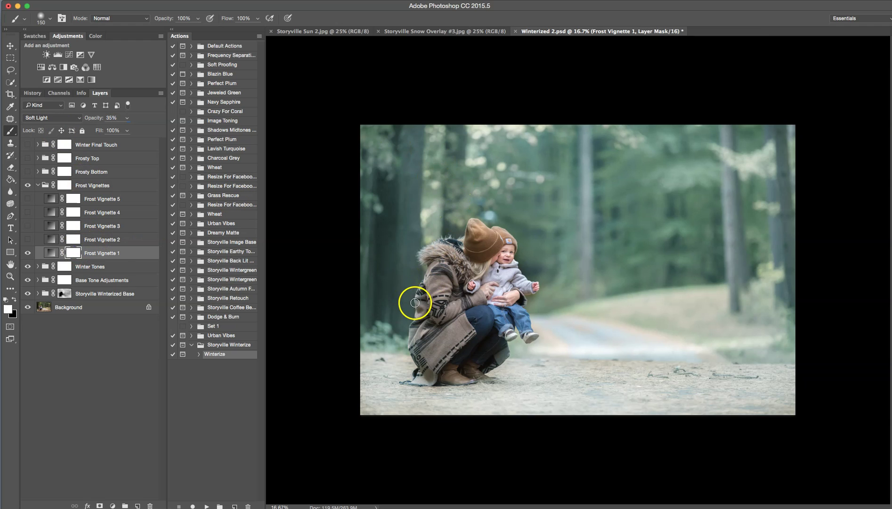
pyautogui.press('v')
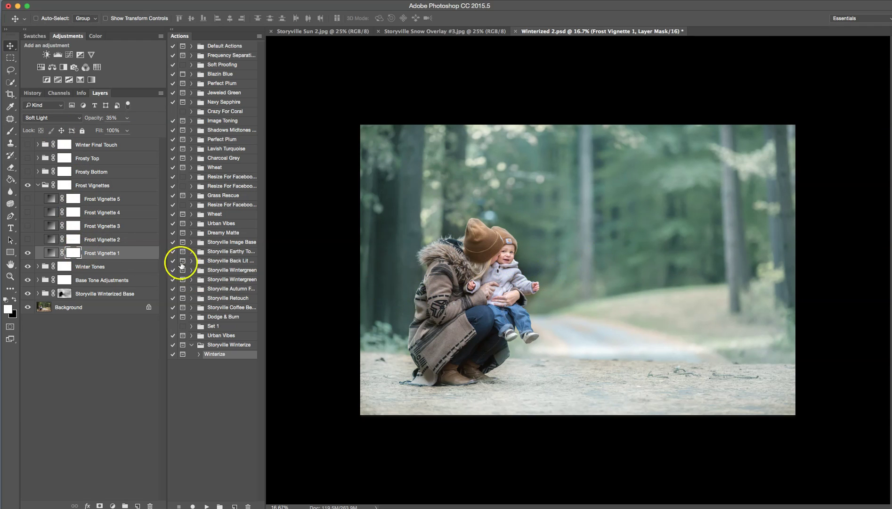
pyautogui.press('b')
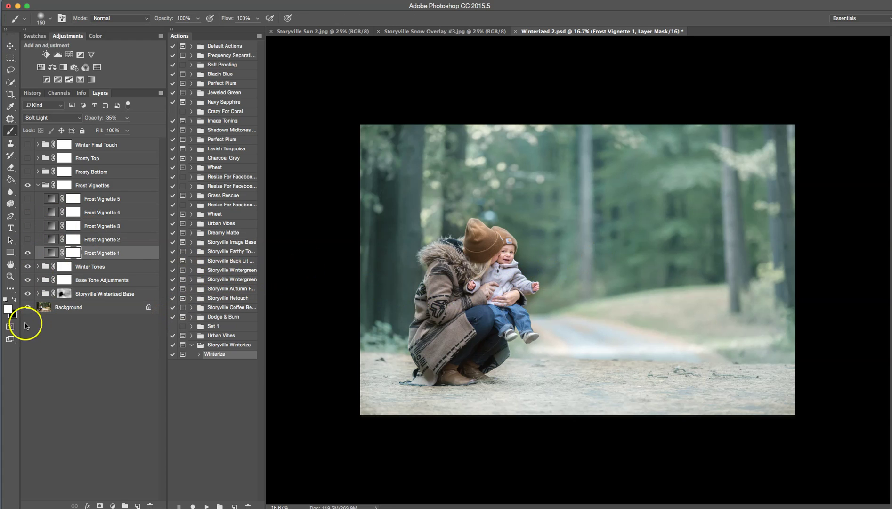
pyautogui.press('x')
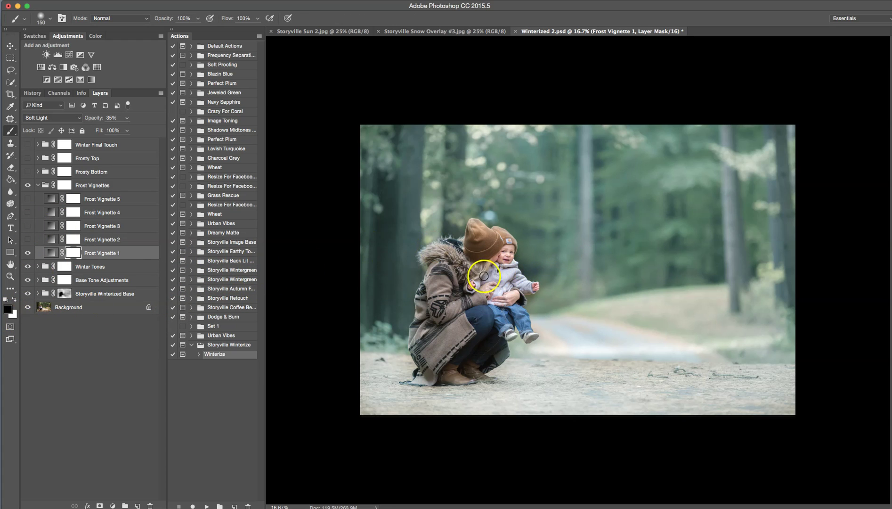
pyautogui.press(']')
pyautogui.press(']')
pyautogui.press(']')
pyautogui.press(']')
pyautogui.press(']')
pyautogui.press(']')
pyautogui.press(']')
pyautogui.press(']')
pyautogui.press(']')
pyautogui.press(']')
pyautogui.press(']')
pyautogui.press(']')
pyautogui.press(']')
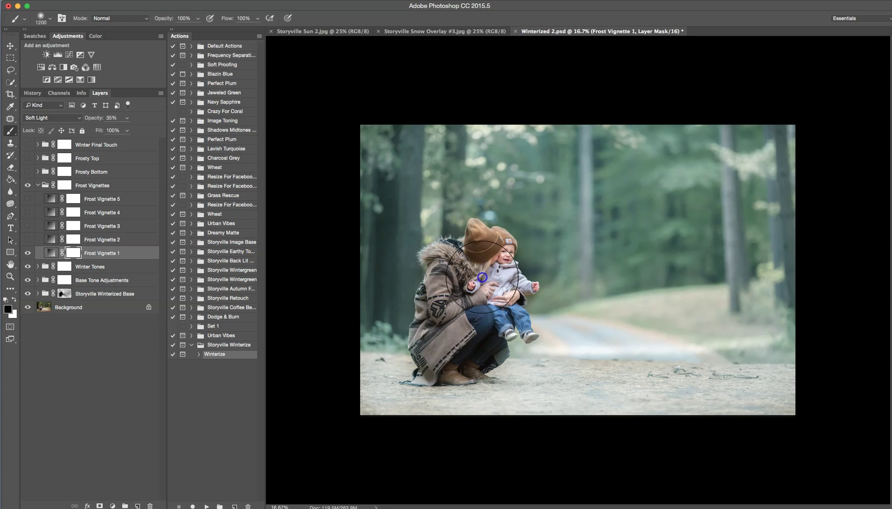
pyautogui.moveTo(455, 319)
pyautogui.mouseDown()
pyautogui.moveTo(452, 357)
pyautogui.moveTo(507, 295)
pyautogui.moveTo(490, 275)
pyautogui.moveTo(464, 281)
pyautogui.moveTo(447, 272)
pyautogui.moveTo(445, 322)
pyautogui.moveTo(462, 351)
pyautogui.moveTo(483, 344)
pyautogui.mouseUp()
pyautogui.press('[')
pyautogui.press('[')
pyautogui.press('[')
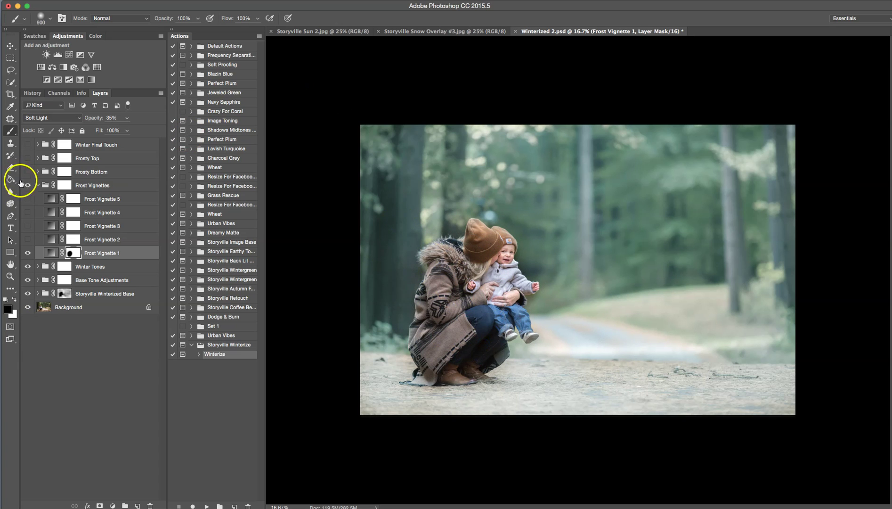
# - Check the Frost Vignettes effect by toggling the group's visibility, and replace it in the list with the expanded, visible Frosty Bottom group
pyautogui.click(27, 186)
pyautogui.click(26, 186)
pyautogui.click(26, 186)
pyautogui.click(38, 185)
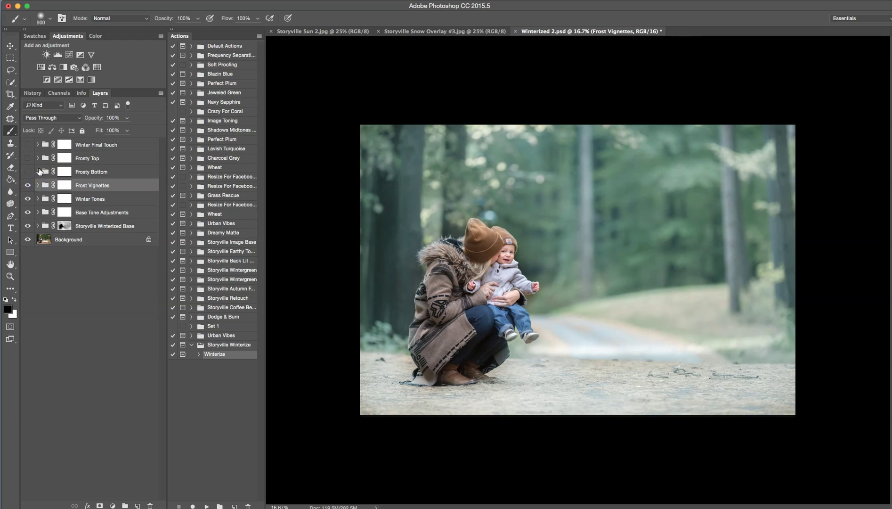
pyautogui.click(38, 172)
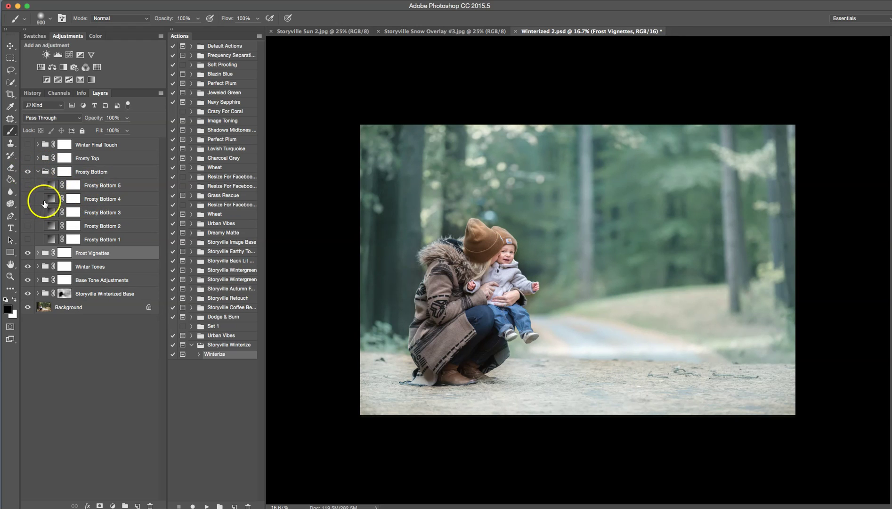
# - Preview the Frosty Bottom layers from 5 down to 1, showing and hiding each in turn
pyautogui.click(32, 184)
pyautogui.click(32, 184)
pyautogui.click(32, 192)
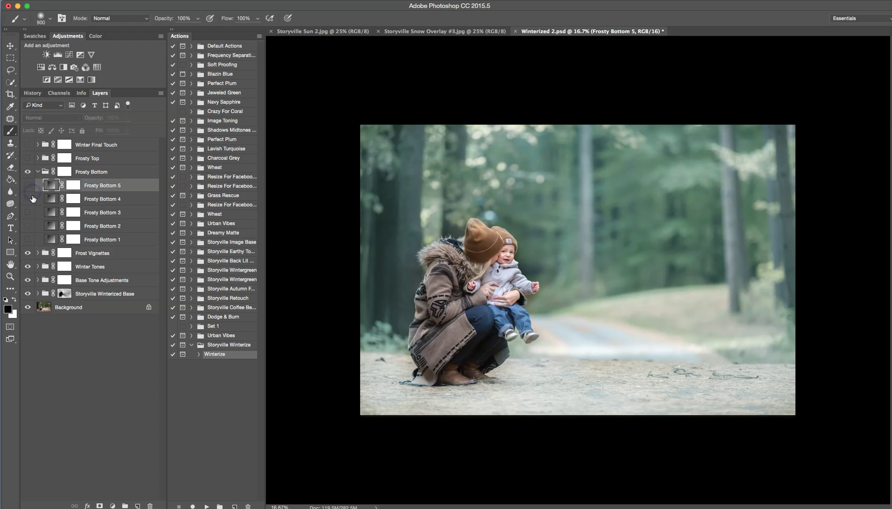
pyautogui.click(31, 197)
pyautogui.click(28, 213)
pyautogui.click(28, 212)
pyautogui.click(29, 226)
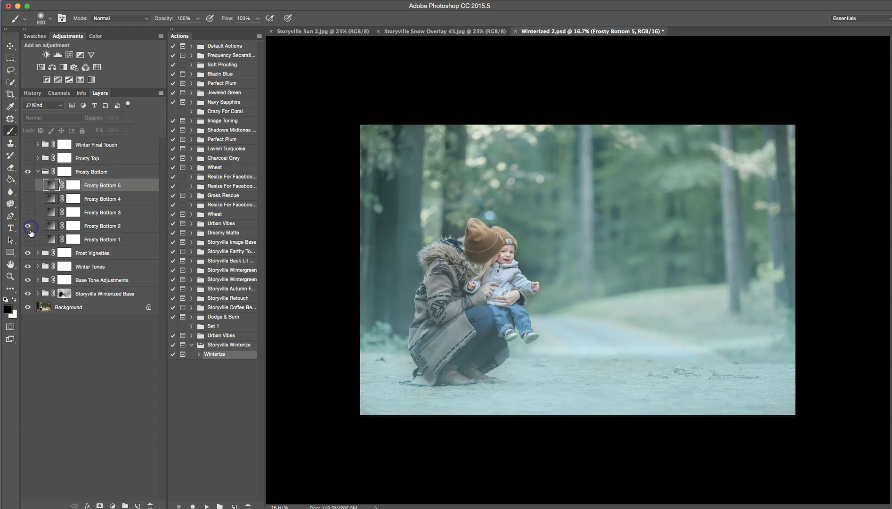
pyautogui.click(29, 227)
pyautogui.click(28, 239)
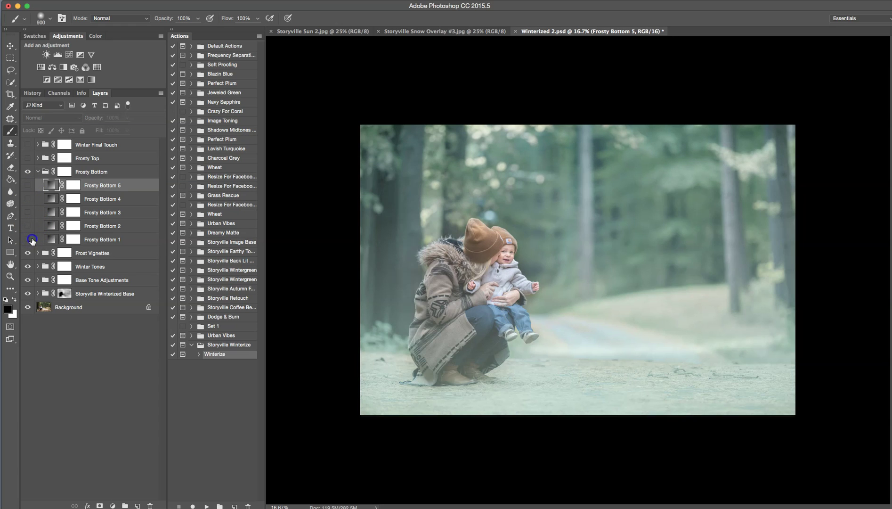
pyautogui.click(31, 239)
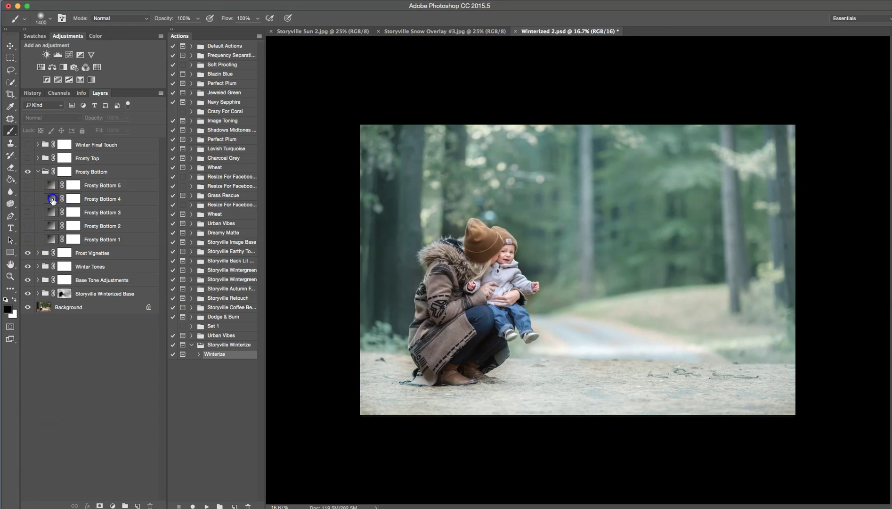
# - Show the Frosty Bottom 4 layer and lower its opacity to 44%
pyautogui.click(53, 199)
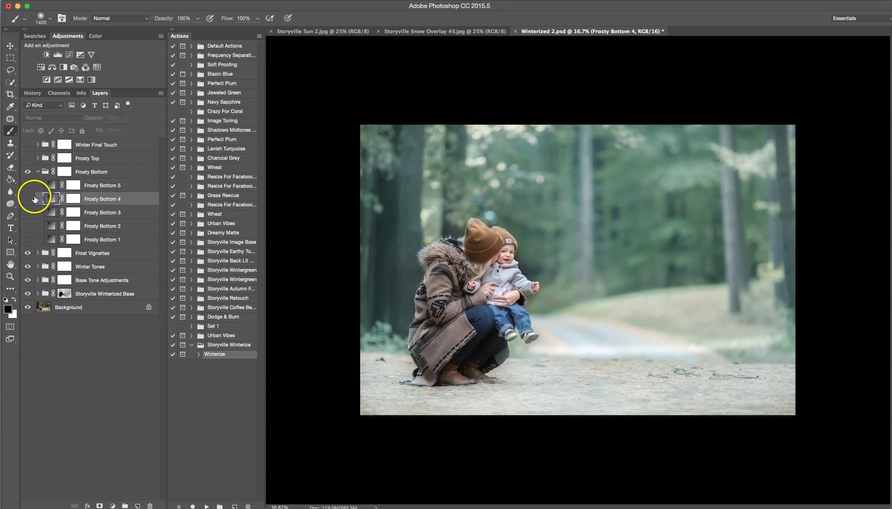
pyautogui.click(27, 199)
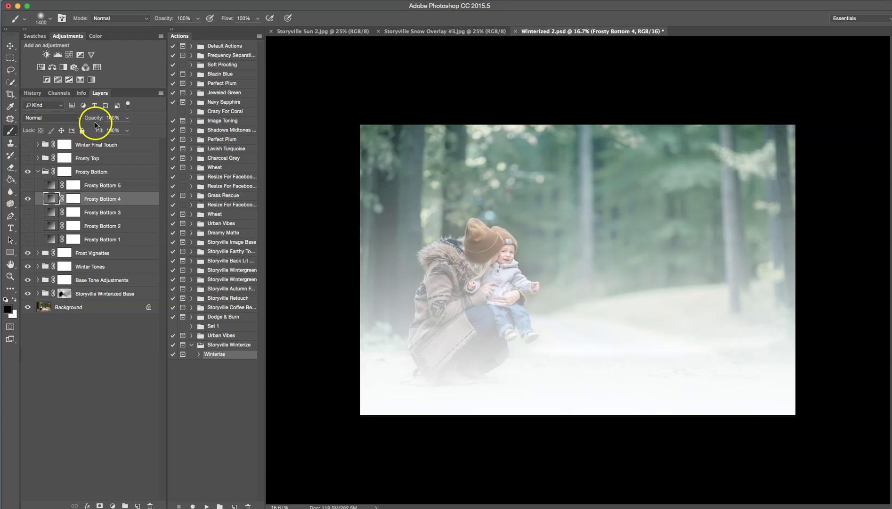
pyautogui.moveTo(71, 120); pyautogui.dragTo(64, 119)
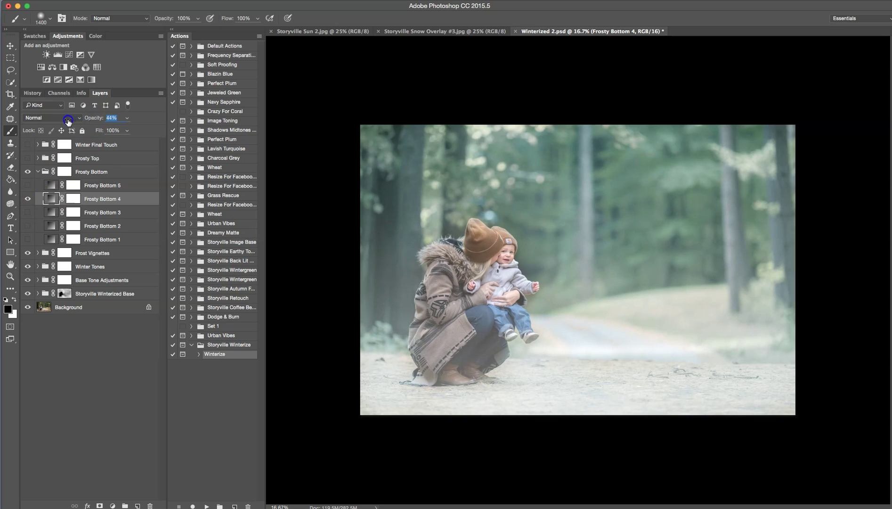
# - Paint black with the 1400-pixel brush on the Frosty Bottom 4 mask over the mother and child
pyautogui.click(74, 198)
pyautogui.moveTo(464, 239)
pyautogui.mouseDown()
pyautogui.moveTo(483, 233)
pyautogui.moveTo(484, 316)
pyautogui.moveTo(463, 302)
pyautogui.mouseUp()
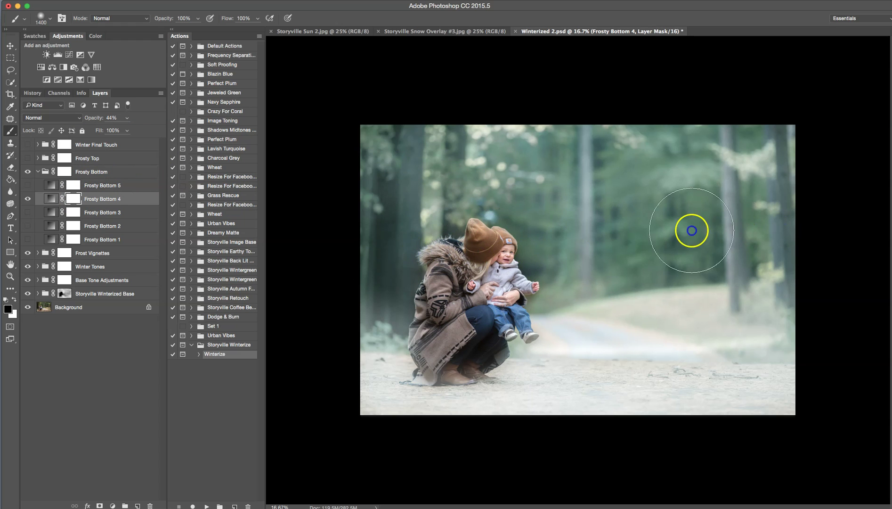
pyautogui.moveTo(478, 205)
pyautogui.mouseDown()
pyautogui.moveTo(456, 306)
pyautogui.moveTo(471, 323)
pyautogui.mouseUp()
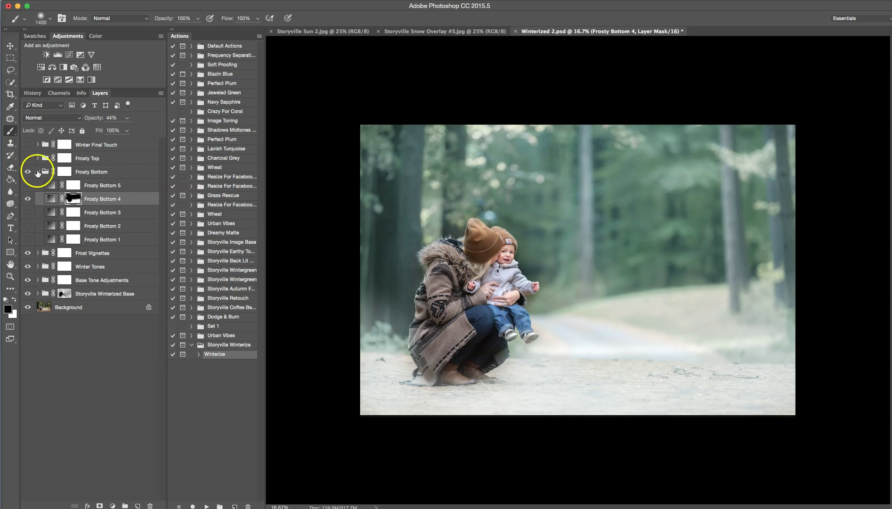
# - Compare the image with and without the Frosty Bottom group, and collapse the group
pyautogui.click(30, 173)
pyautogui.click(27, 173)
pyautogui.click(28, 172)
pyautogui.click(27, 172)
pyautogui.click(37, 172)
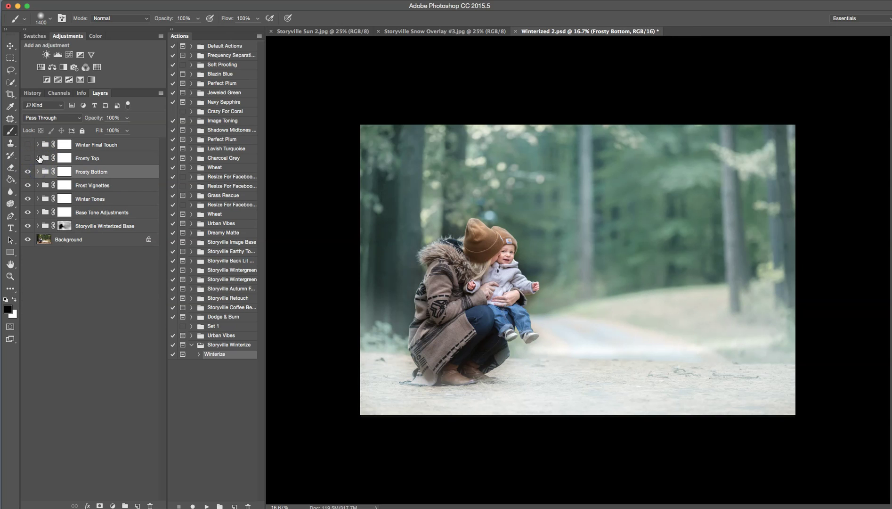
# - Expand the Frosty Top group, make it and its Frosty Top 2 layer visible, and lower that layer's opacity to 14%
pyautogui.click(38, 158)
pyautogui.click(29, 158)
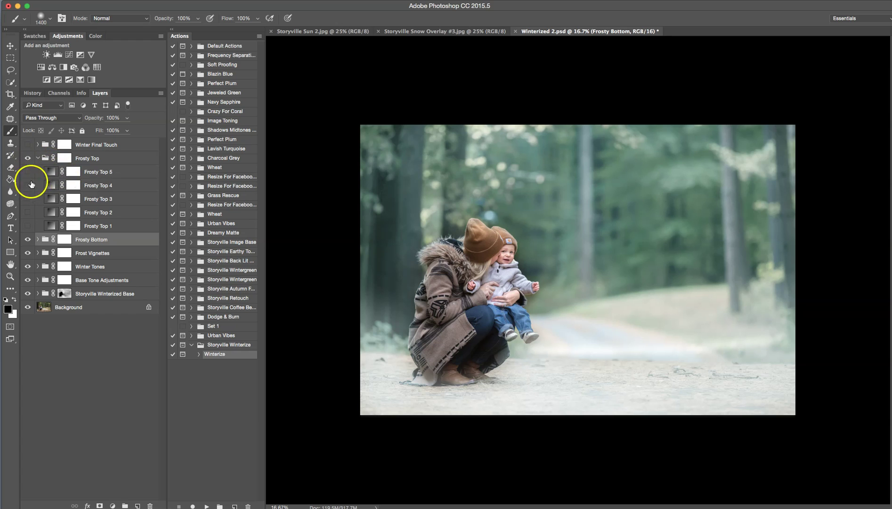
pyautogui.click(28, 213)
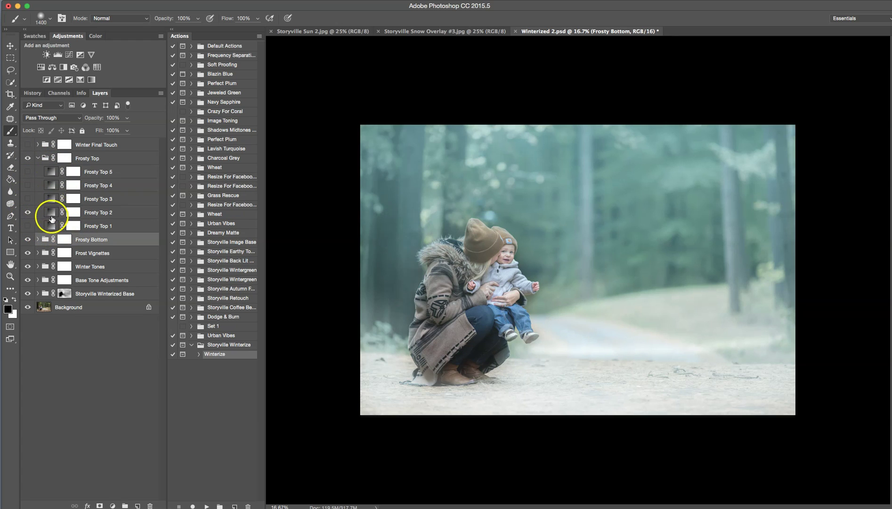
pyautogui.click(51, 215)
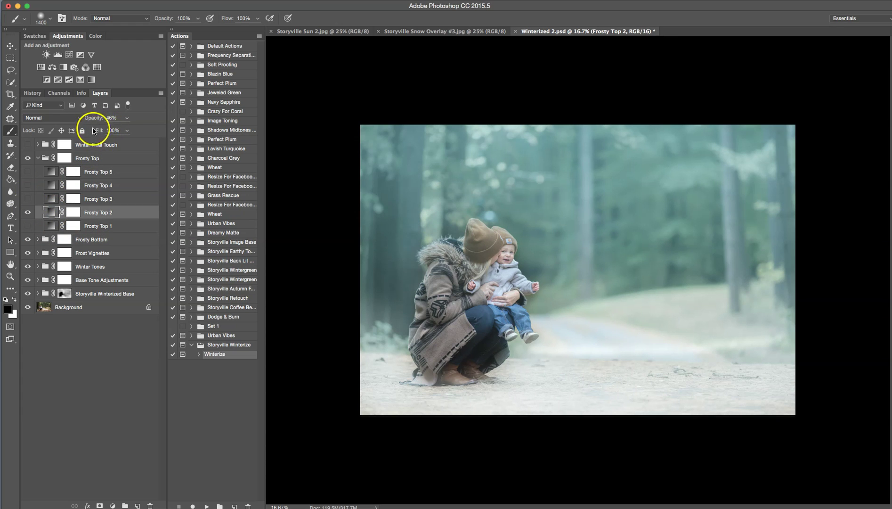
pyautogui.moveTo(90, 119); pyautogui.dragTo(90, 120)
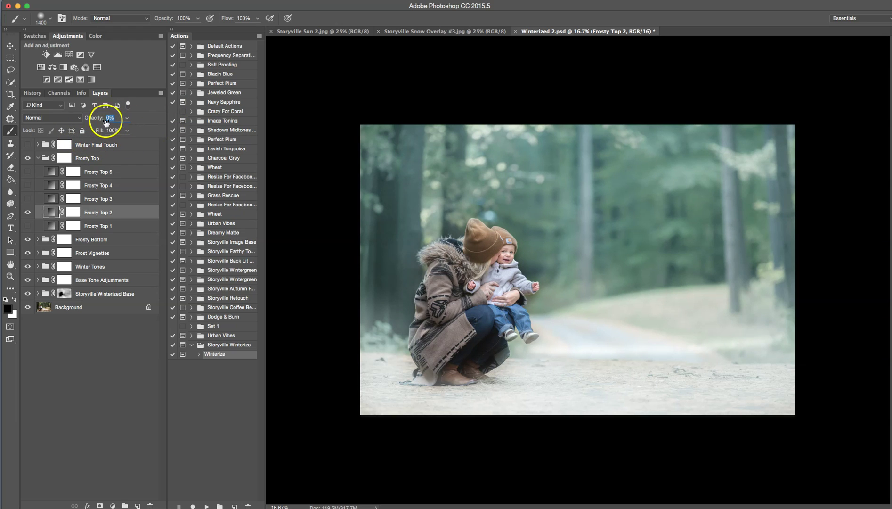
pyautogui.moveTo(102, 117); pyautogui.dragTo(93, 119)
# - Paint black on the Frosty Top 2 mask over the mother and child
pyautogui.click(73, 212)
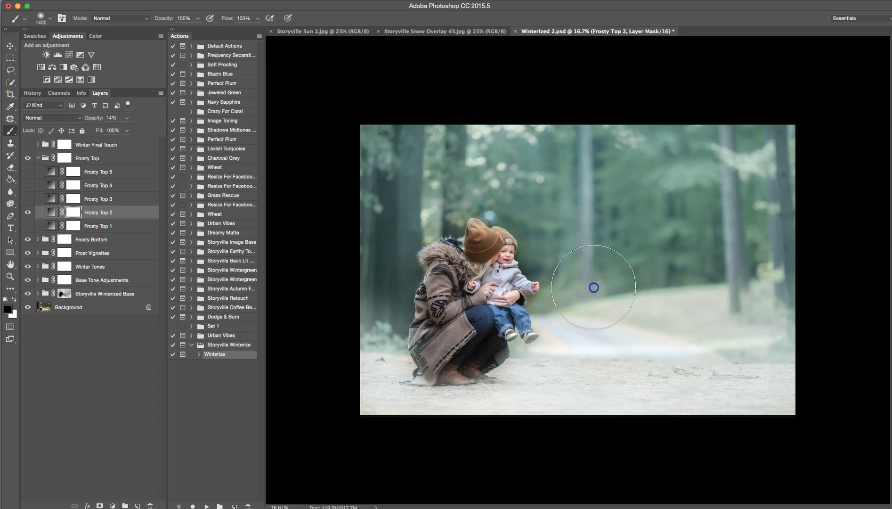
pyautogui.moveTo(491, 329); pyautogui.dragTo(530, 208)
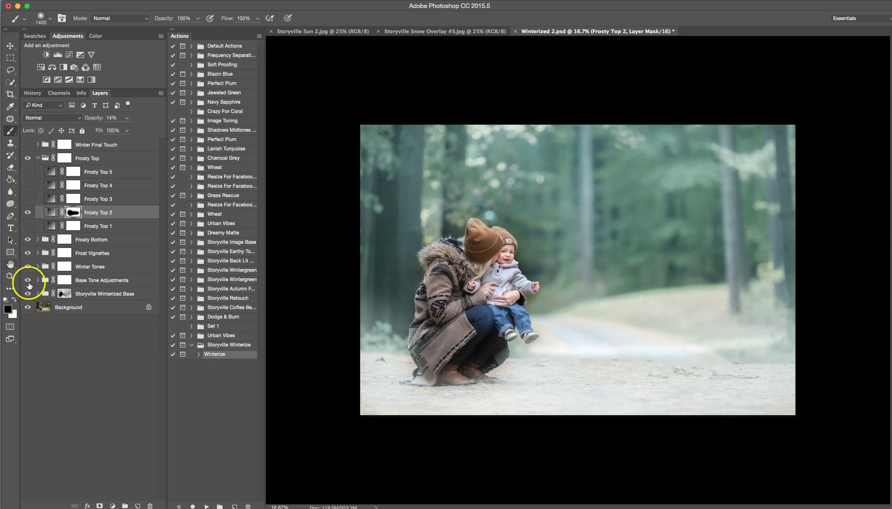
# - Preview the Frosty Top 3 and 4 layers, collapse the Frosty Top group, and compare the image with and without it
pyautogui.click(27, 198)
pyautogui.click(26, 200)
pyautogui.click(28, 185)
pyautogui.click(28, 186)
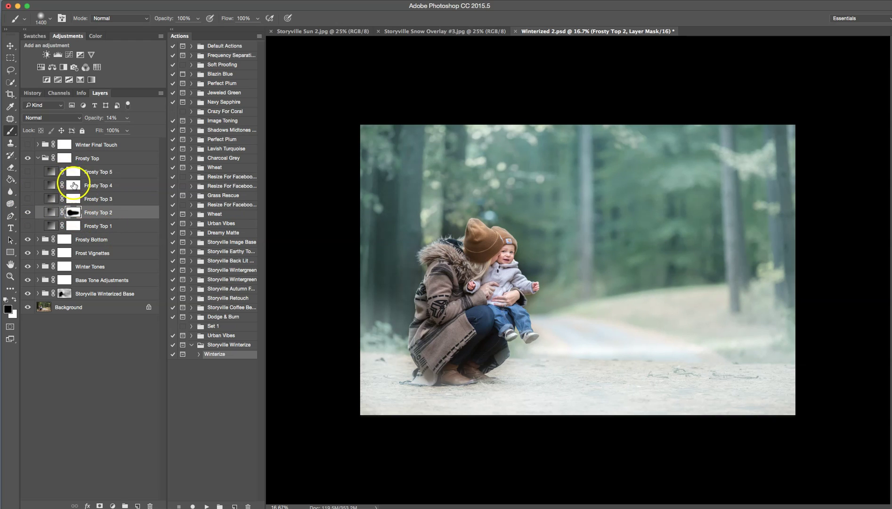
pyautogui.click(39, 158)
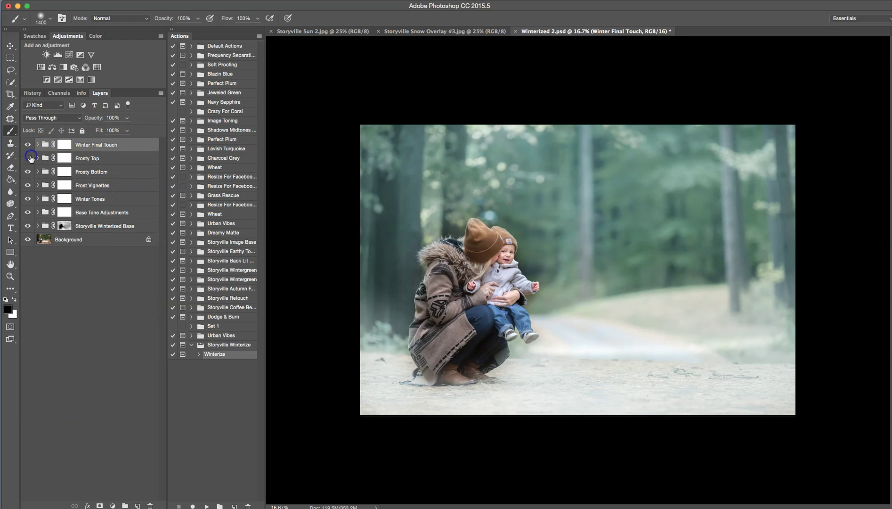
pyautogui.click(29, 158)
pyautogui.click(29, 157)
# - Expand the Winter Final Touch group, preview its Heavy layer, and show Winter Final Touch Mild at 42% opacity
pyautogui.click(37, 145)
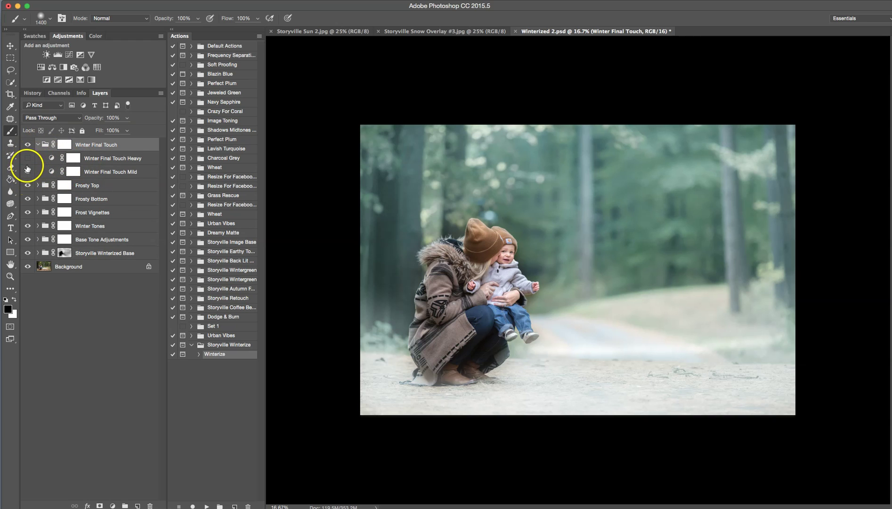
pyautogui.click(27, 159)
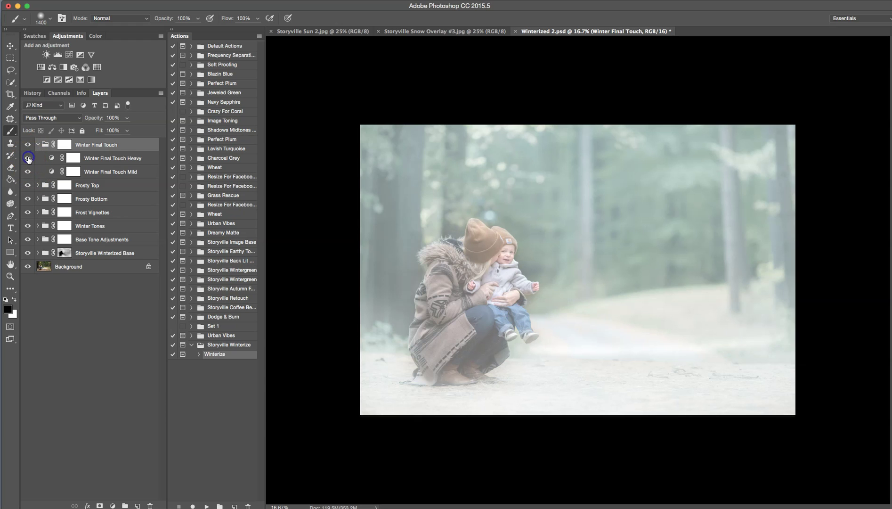
pyautogui.click(30, 171)
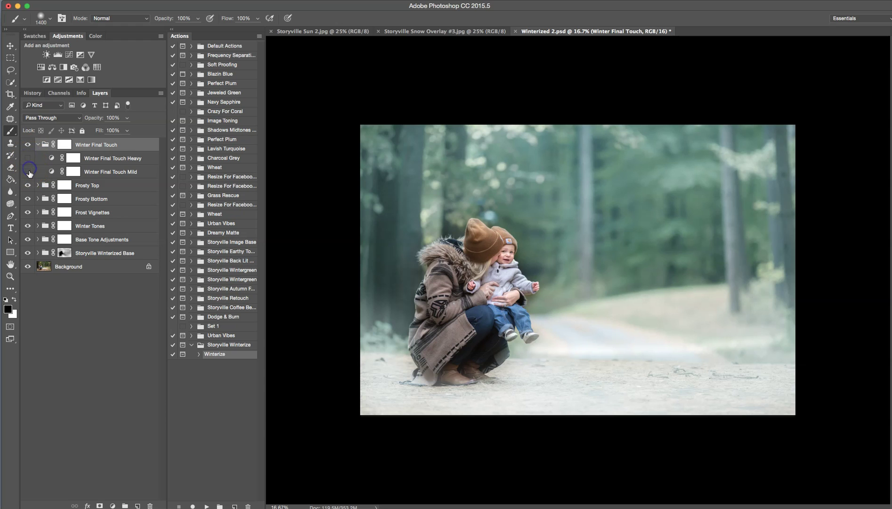
pyautogui.click(51, 172)
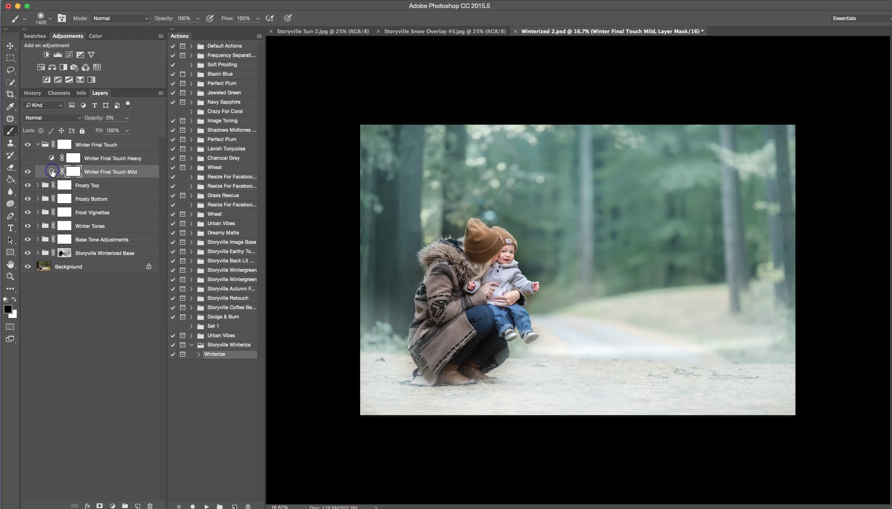
pyautogui.moveTo(94, 119); pyautogui.dragTo(94, 120)
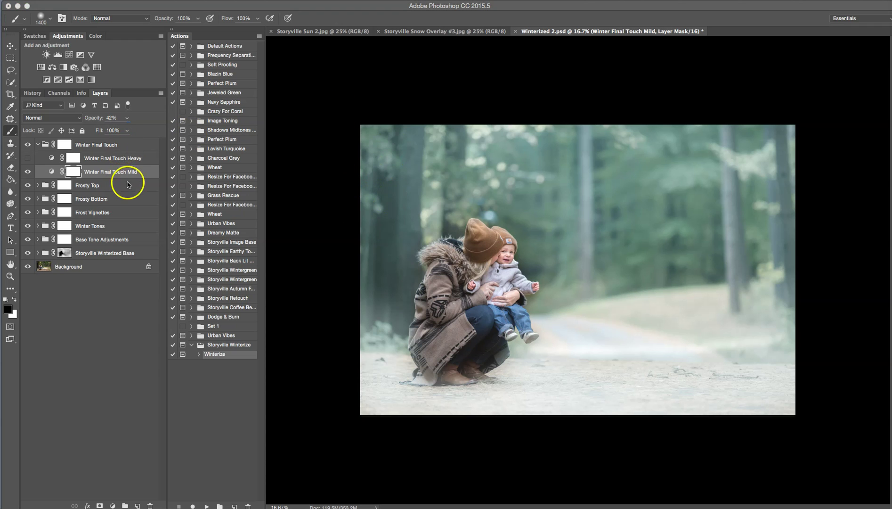
# - Compare the image with and without Winter Final Touch, and paint black over the mother and child on the Winter Final Touch Mild mask
pyautogui.click(26, 147)
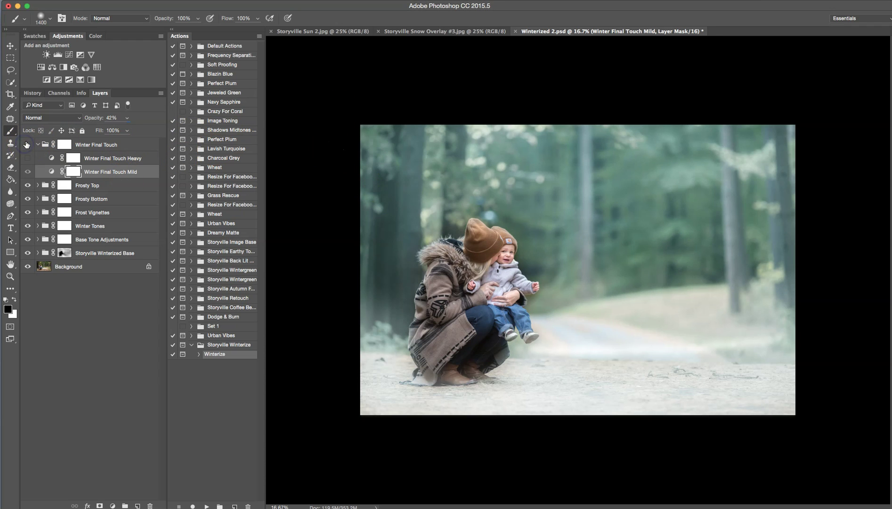
pyautogui.click(27, 144)
pyautogui.click(28, 147)
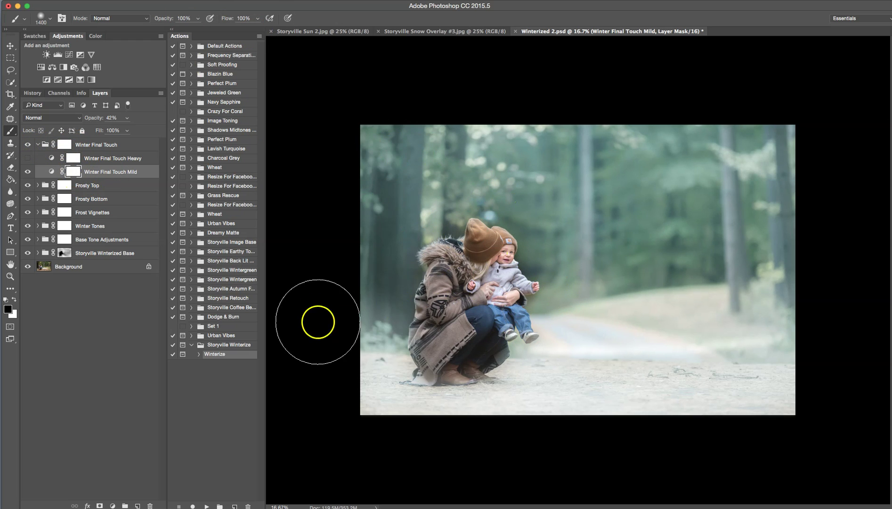
pyautogui.moveTo(472, 266)
pyautogui.mouseDown()
pyautogui.moveTo(438, 355)
pyautogui.moveTo(468, 324)
pyautogui.moveTo(476, 265)
pyautogui.moveTo(498, 319)
pyautogui.mouseUp()
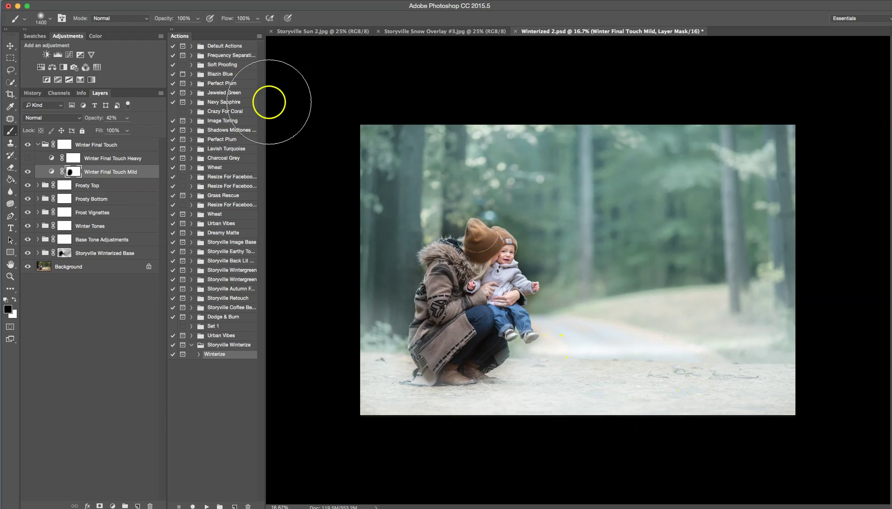
pyautogui.click(39, 144)
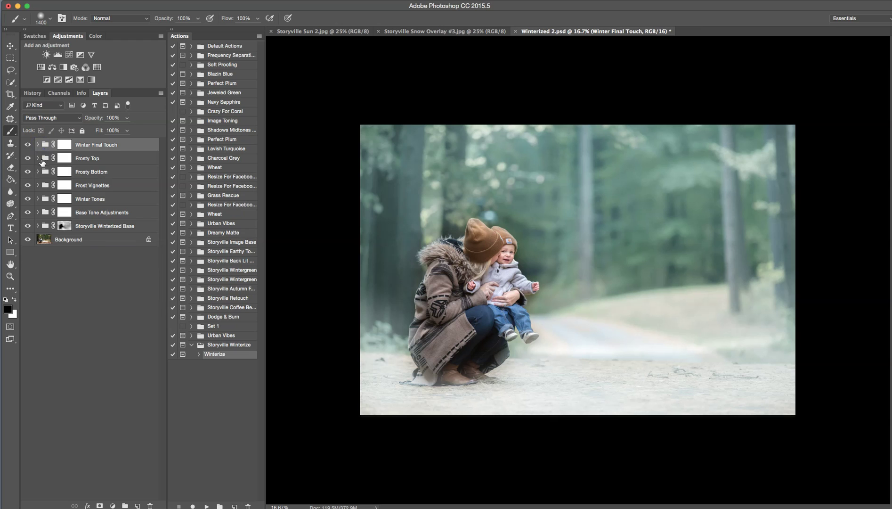
# - Copy the whole Storyville Snow Overlay #3 image into Winterized 2.psd as the top layer and set its blend mode to Screen
pyautogui.click(471, 34)
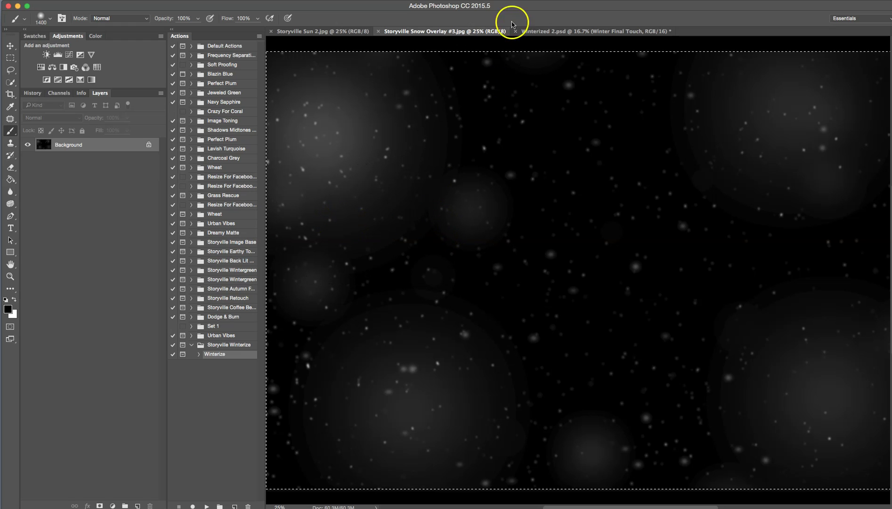
pyautogui.click(563, 31)
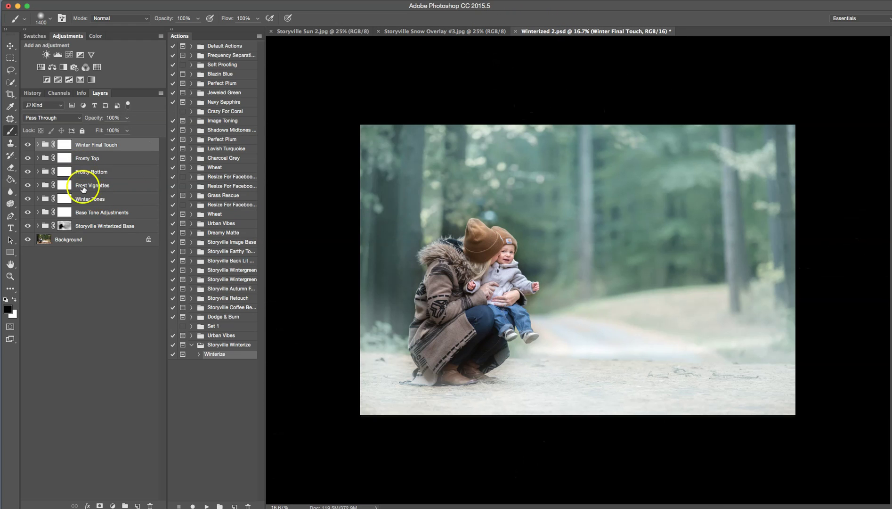
pyautogui.hotkey('ctrl', 'v')
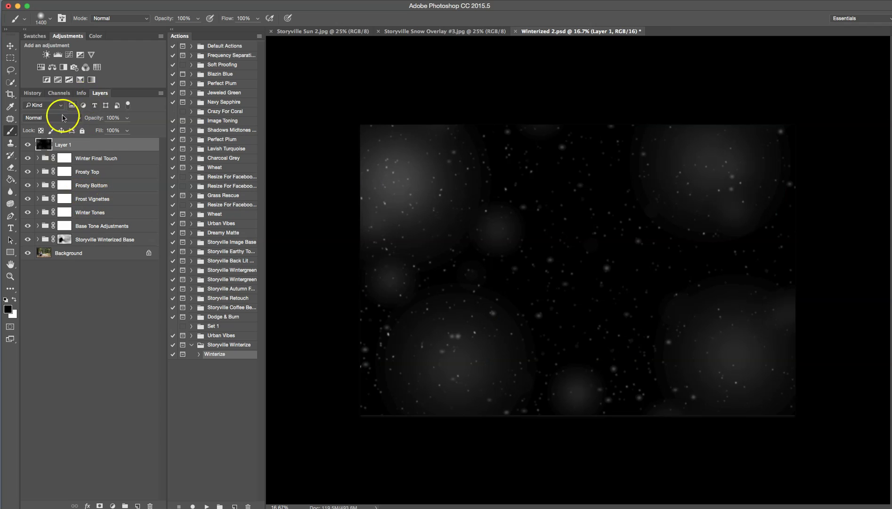
pyautogui.click(57, 118)
pyautogui.click(36, 184)
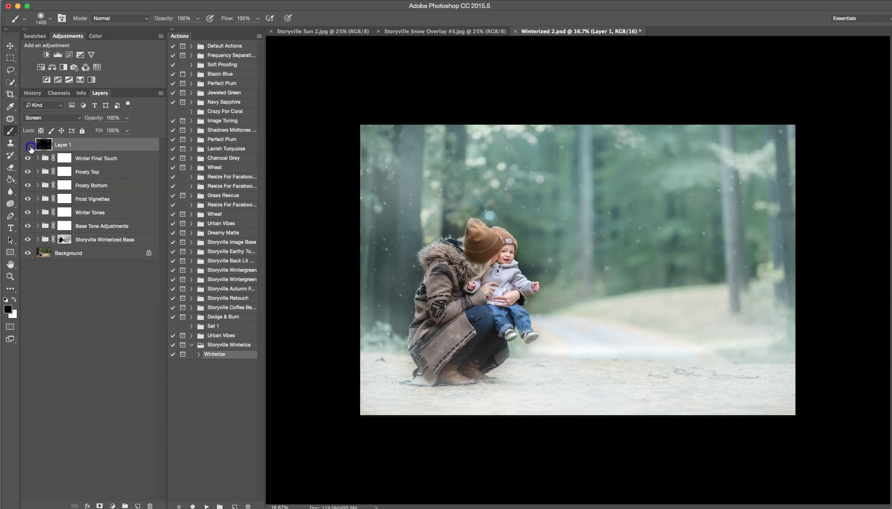
# - Compare the image with and without the snow overlay layer
pyautogui.click(29, 146)
pyautogui.click(27, 144)
pyautogui.click(27, 144)
# - Group the snow overlay and all the Winterize groups above the Background, and toggle the new group to compare before and after
pyautogui.keyDown('shift'); pyautogui.click(45, 239); pyautogui.keyUp('shift')
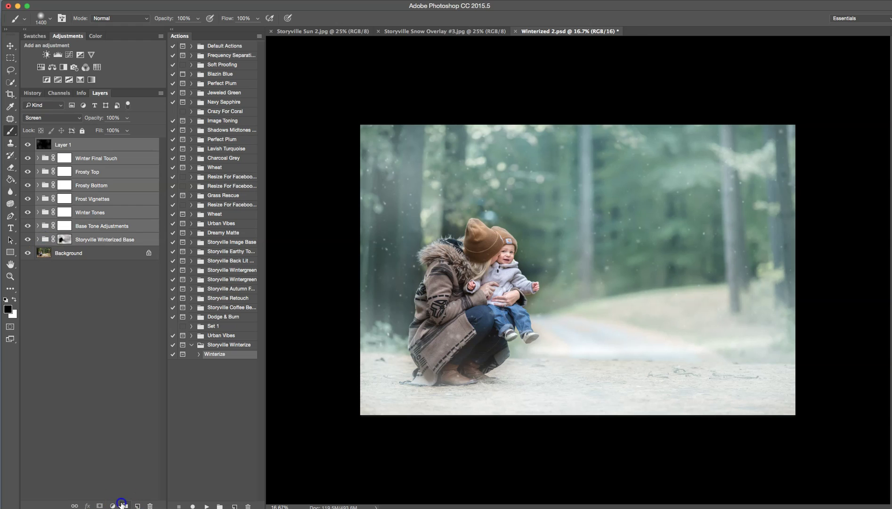
pyautogui.click(124, 505)
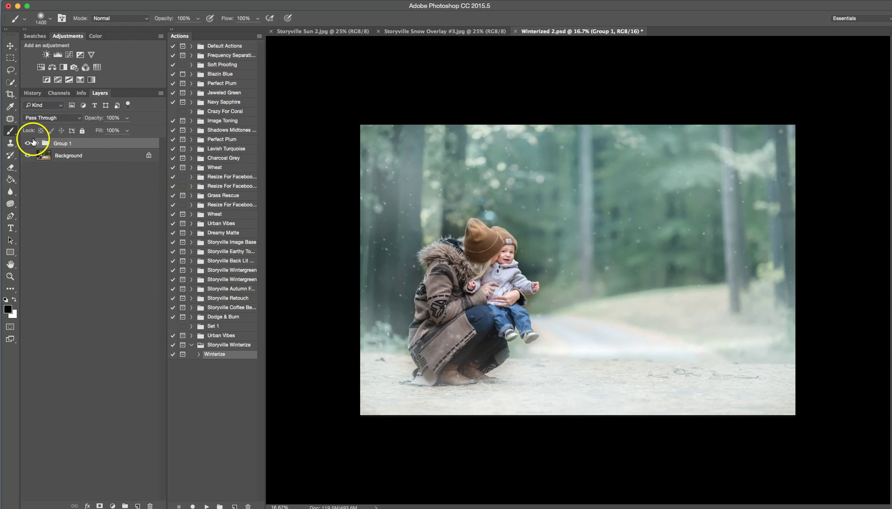
pyautogui.click(28, 144)
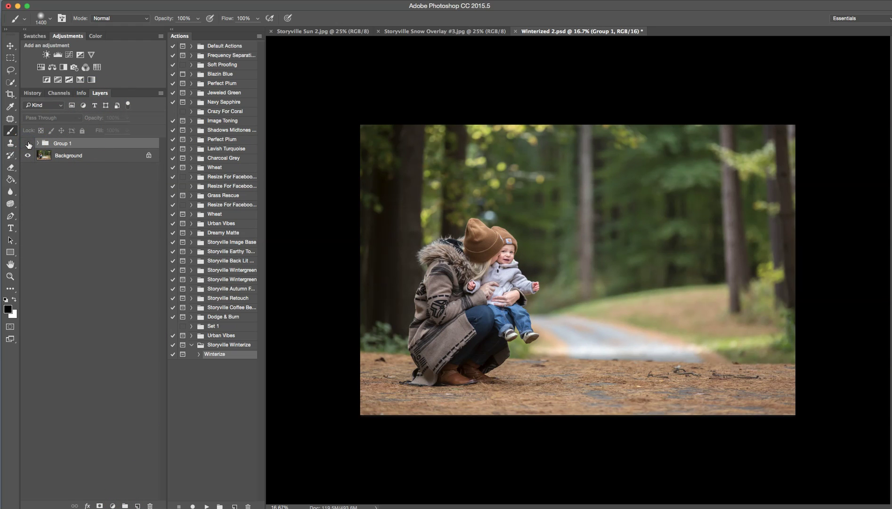
pyautogui.click(28, 143)
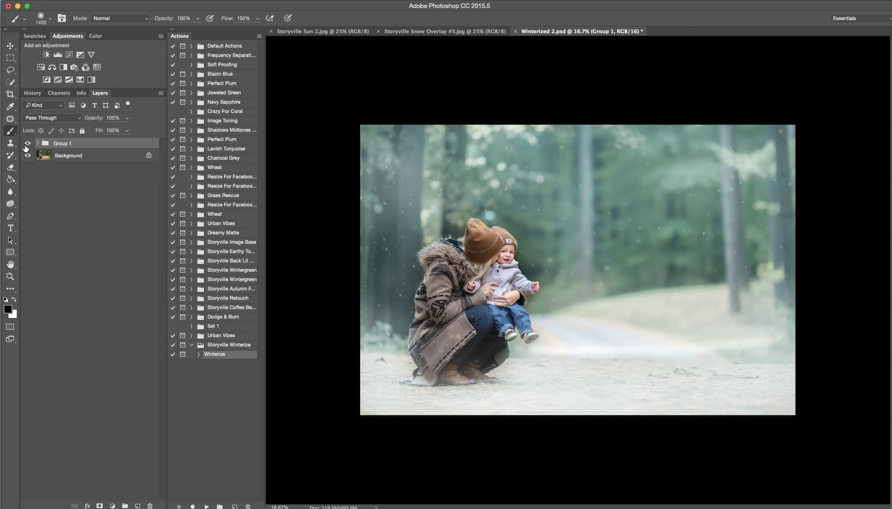
pyautogui.click(28, 144)
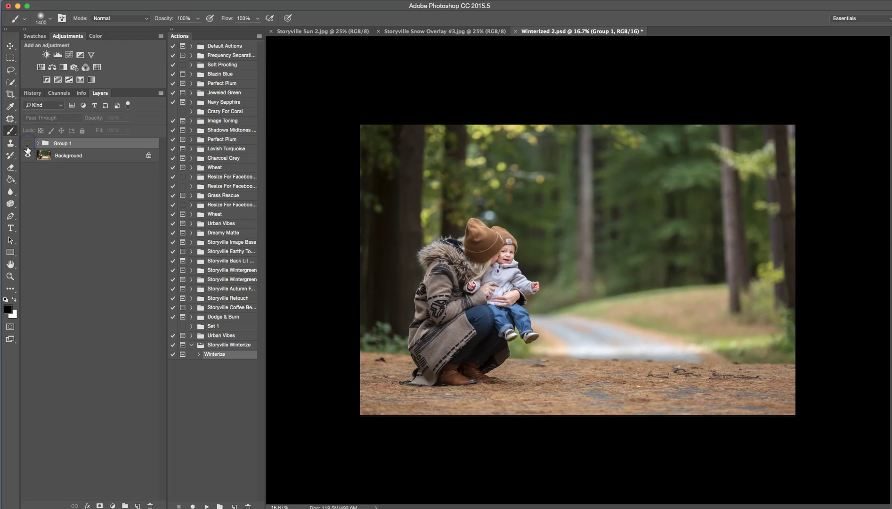
pyautogui.click(28, 143)
pyautogui.click(110, 69)
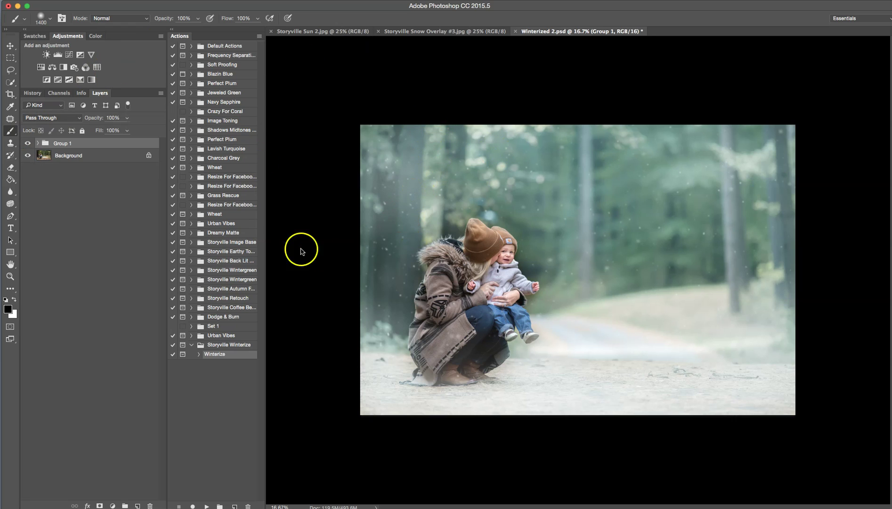